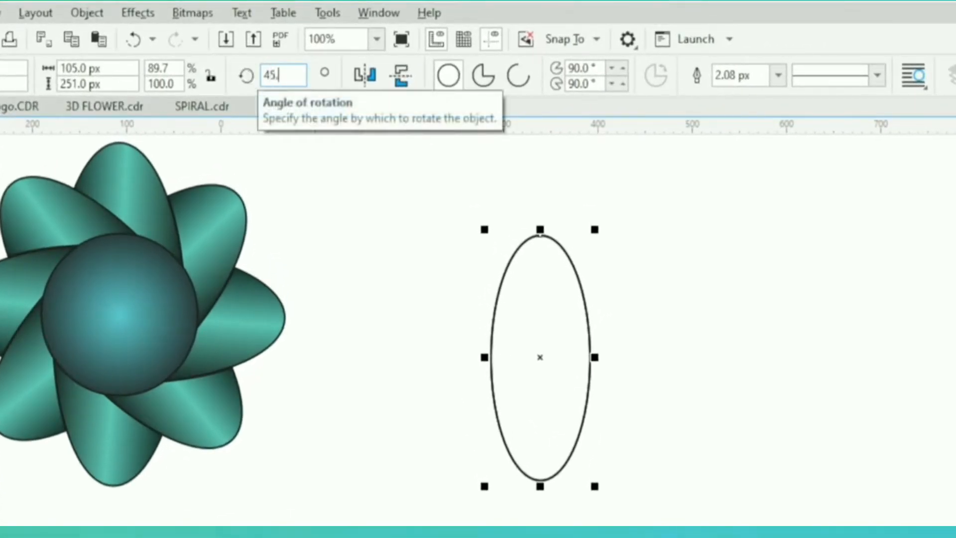
Rotate the ellipse copy by 45.0 degrees over the upright original and deselect it
{"action": "type", "text": "0"}
{"action": "key", "text": "Return"}
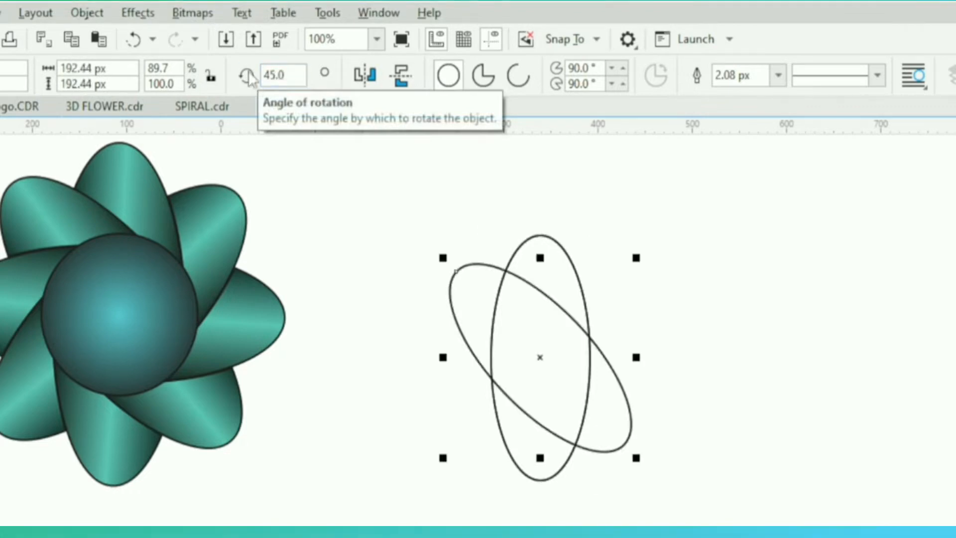
{"action": "left_click", "coordinate": [651, 303]}
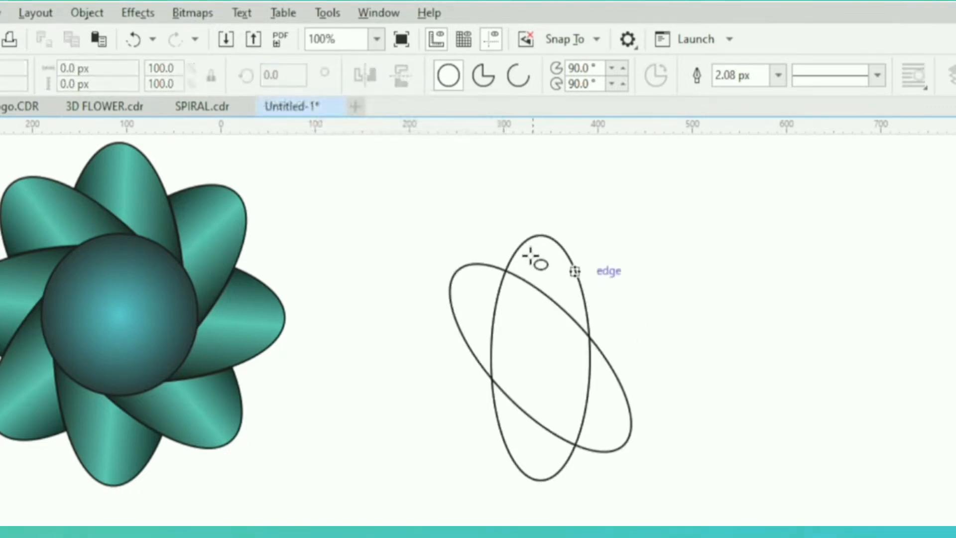
Duplicate the upright ellipse in place and set the copy's rotation angle to 135.0 degrees
{"action": "left_click", "coordinate": [534, 248]}
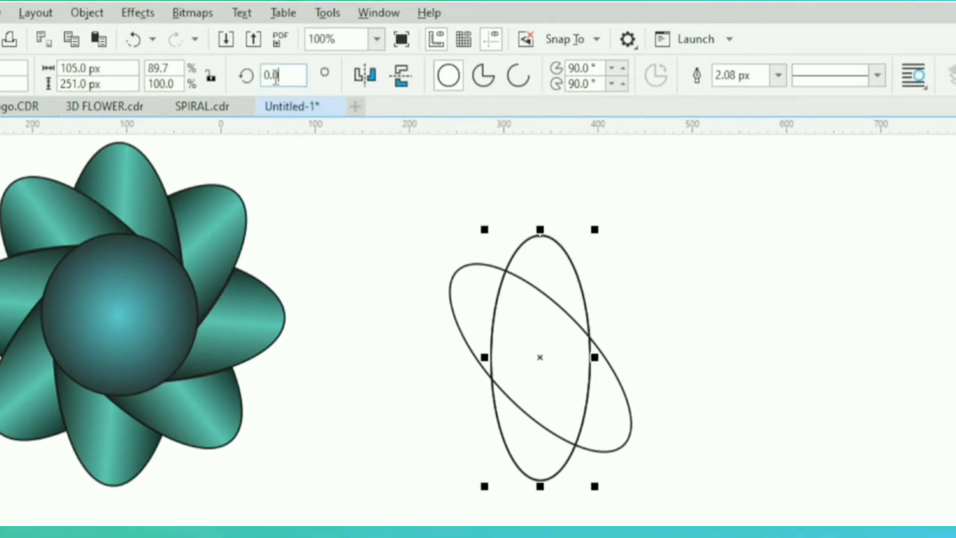
{"action": "double_click", "coordinate": [277, 76]}
{"action": "type", "text": "135."}
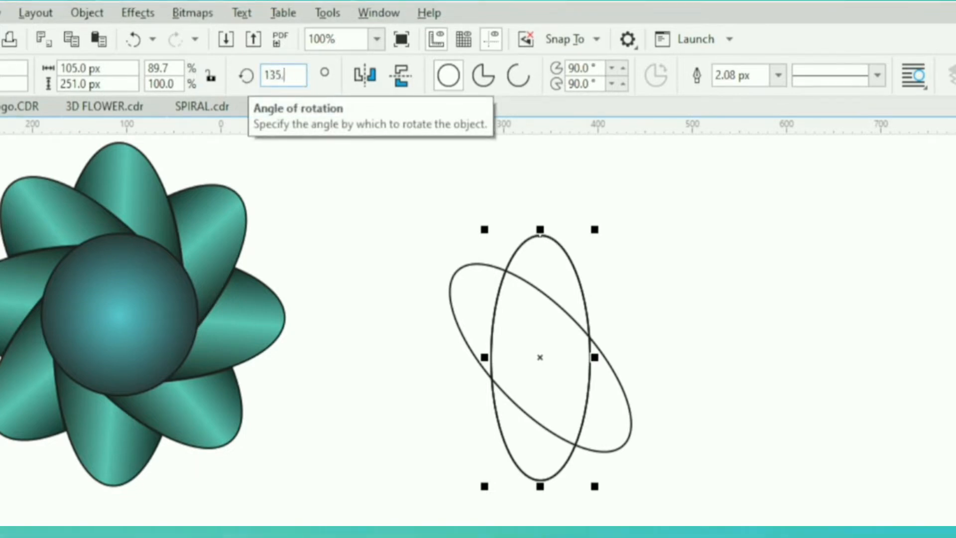
{"action": "type", "text": "0"}
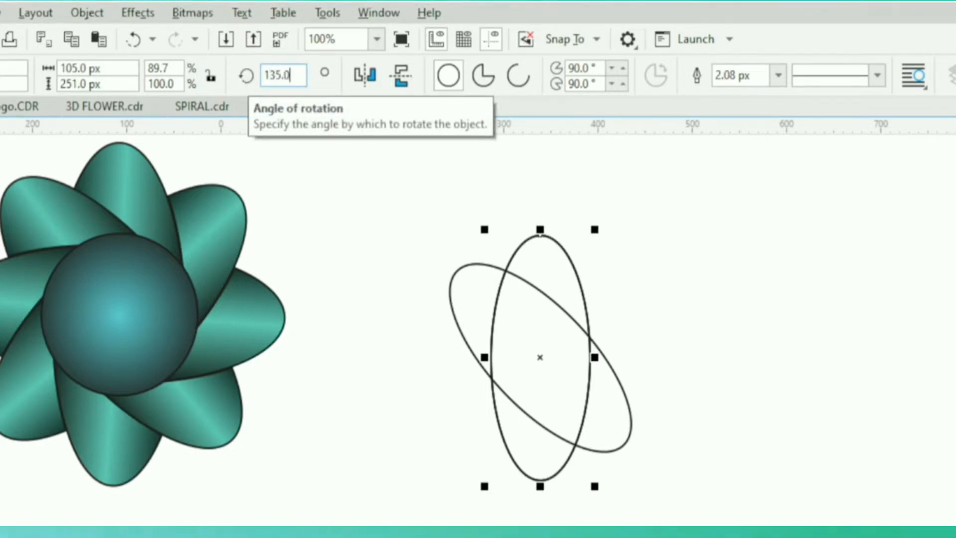
{"action": "key", "text": "Return"}
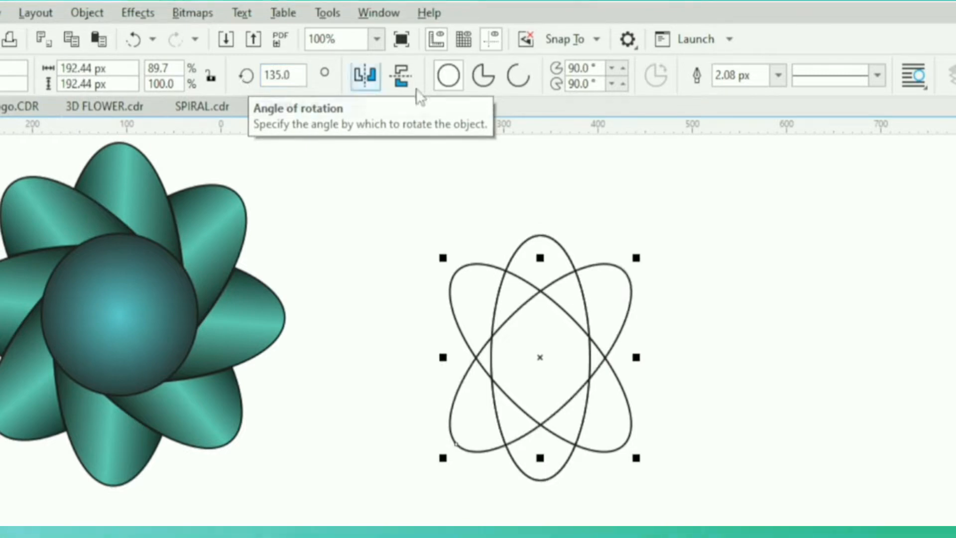
{"action": "left_click", "coordinate": [648, 215]}
Duplicate the upright ellipse in place again and set the copy's rotation angle to 90.0 degrees
{"action": "left_click", "coordinate": [546, 245]}
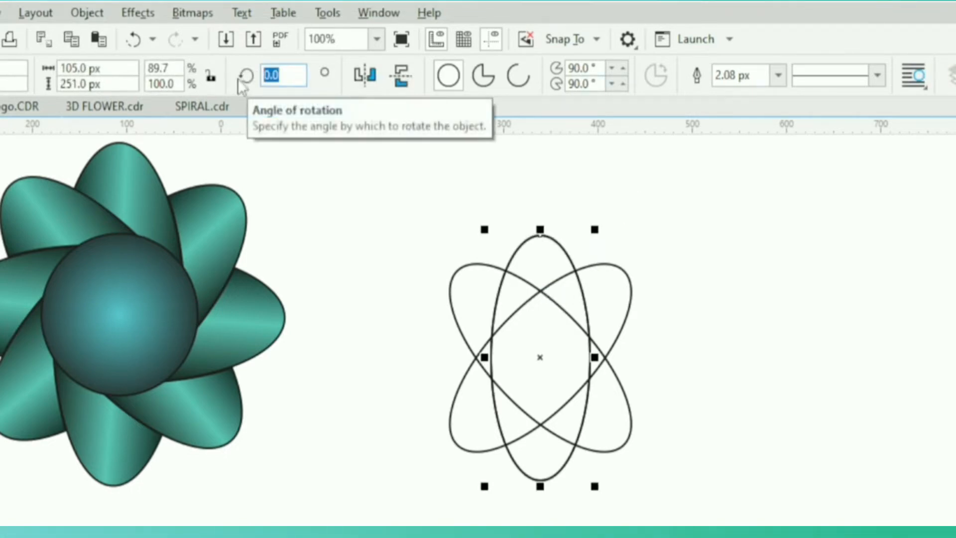
{"action": "type", "text": "90."}
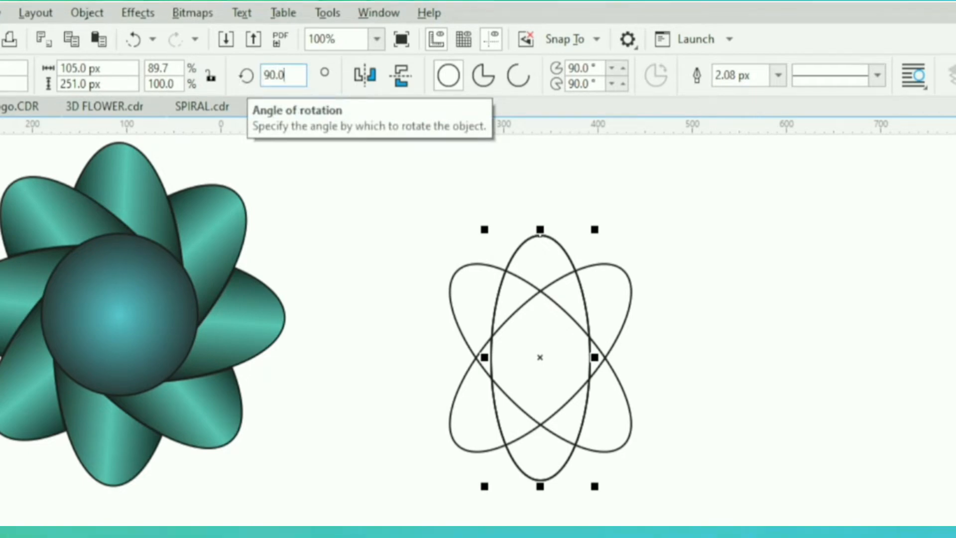
{"action": "key", "text": "Return"}
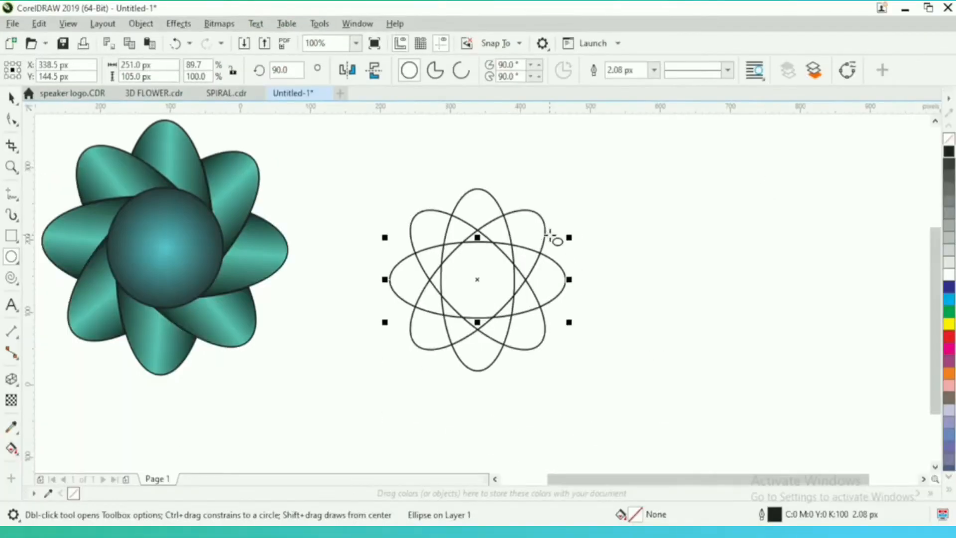
Select all four ellipses, enlarge them together to about 445 by 445 px, and reposition them beside the finished flower
{"action": "left_click", "coordinate": [11, 97]}
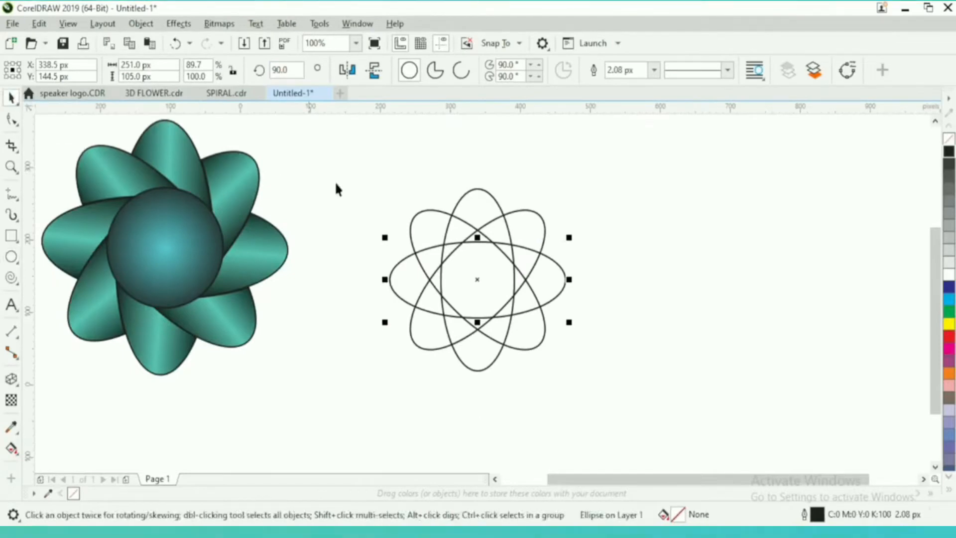
{"action": "left_click_drag", "start_coordinate": [322, 156], "coordinate": [616, 401]}
{"action": "left_click_drag", "start_coordinate": [571, 377], "coordinate": [687, 452]}
{"action": "left_click_drag", "start_coordinate": [513, 270], "coordinate": [563, 280]}
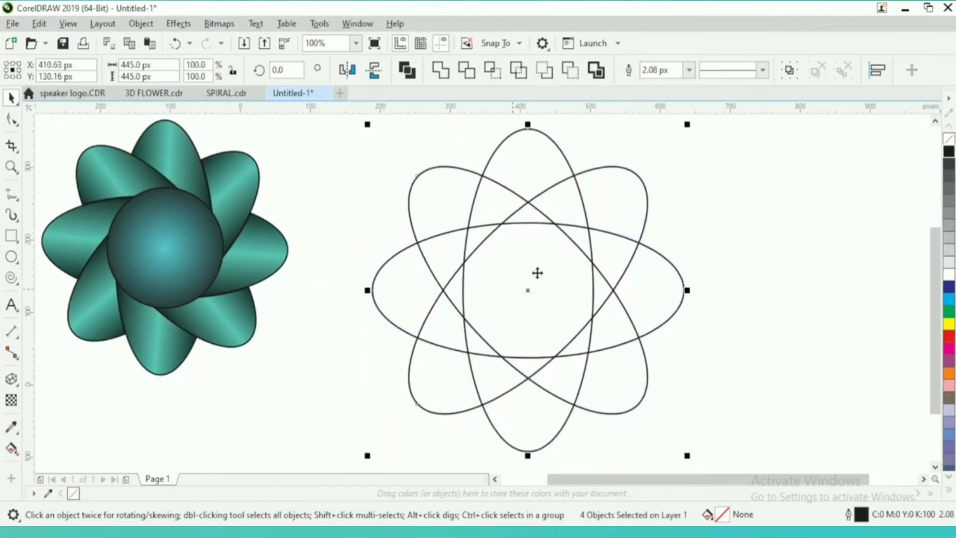
{"action": "left_click_drag", "start_coordinate": [510, 261], "coordinate": [496, 255]}
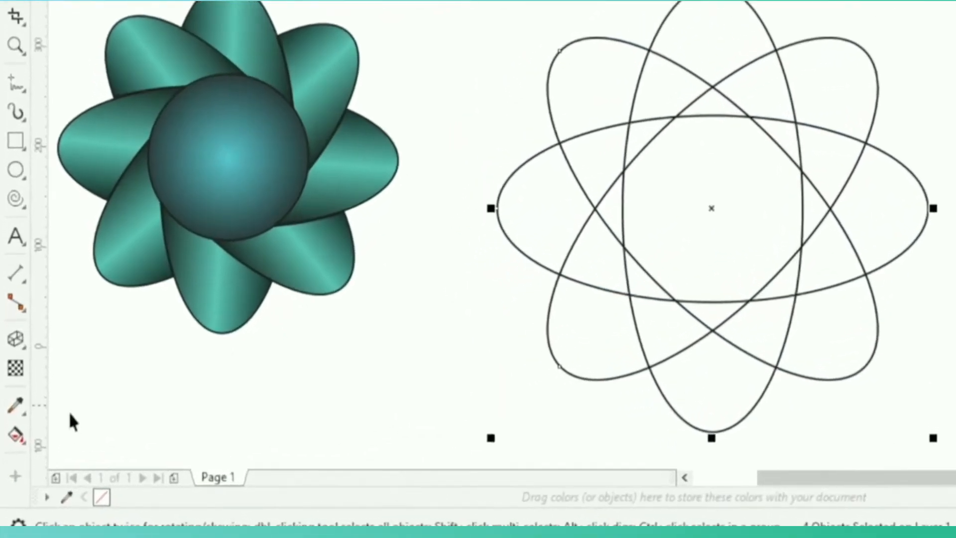
Use Smart Fill to fill the three adjoining regions that form the upper petal with the blue-gray colour
{"action": "left_click", "coordinate": [15, 435]}
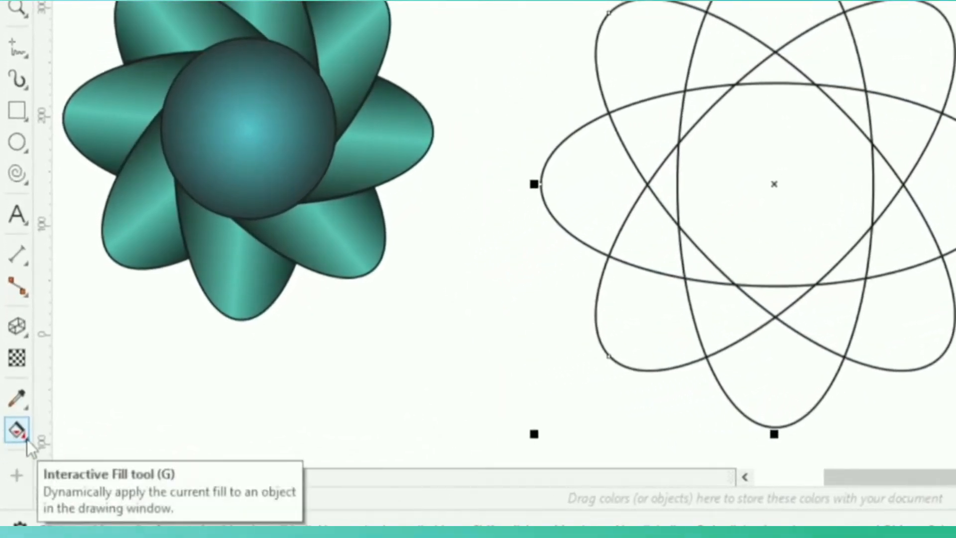
{"action": "left_click", "coordinate": [28, 441]}
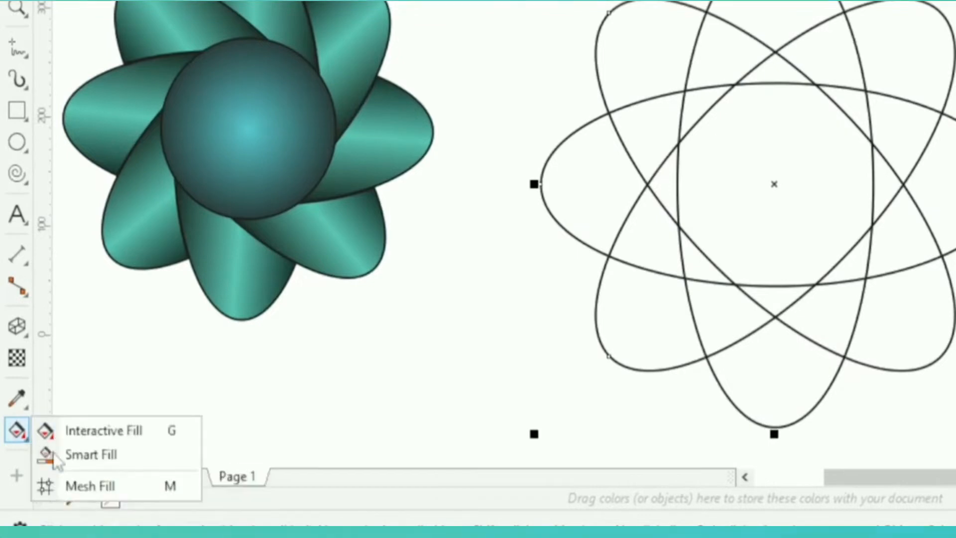
{"action": "left_click", "coordinate": [83, 455]}
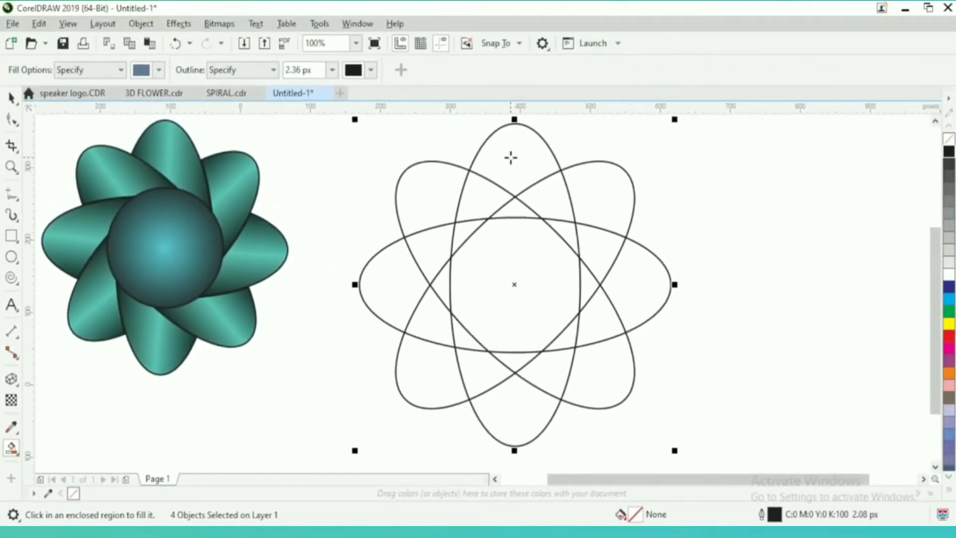
{"action": "left_click", "coordinate": [511, 158]}
{"action": "left_click", "coordinate": [541, 189]}
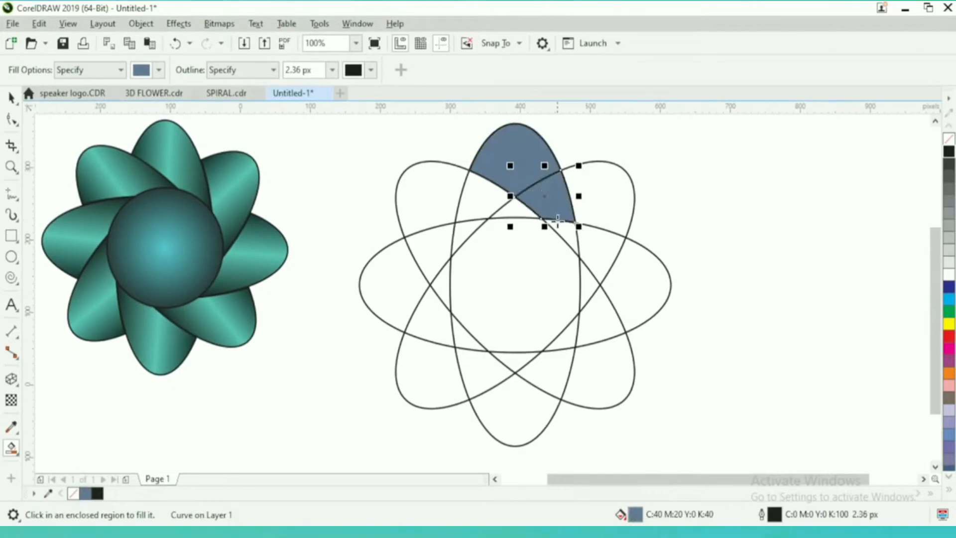
{"action": "left_click", "coordinate": [560, 256]}
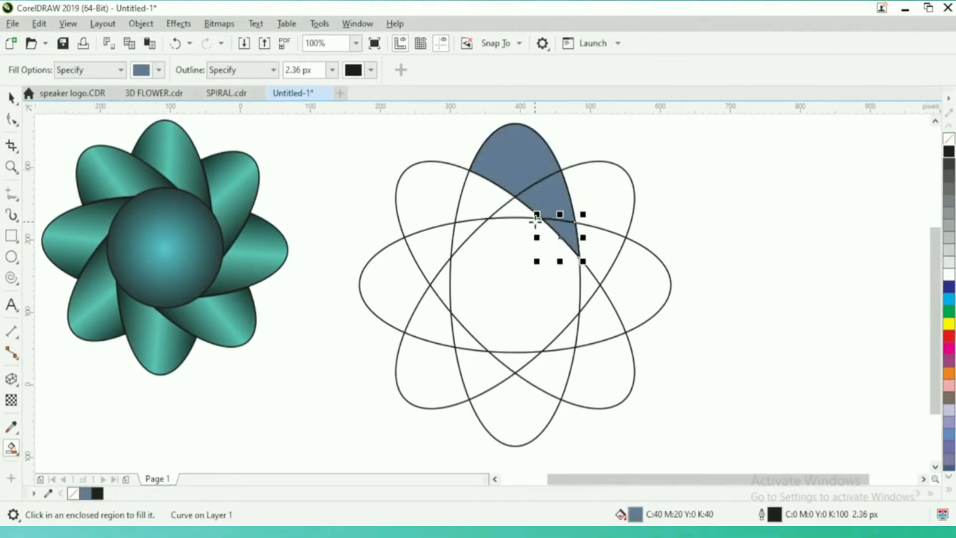
Select the three filled regions of the upper petal and weld them into a single shape
{"action": "left_click", "coordinate": [11, 100]}
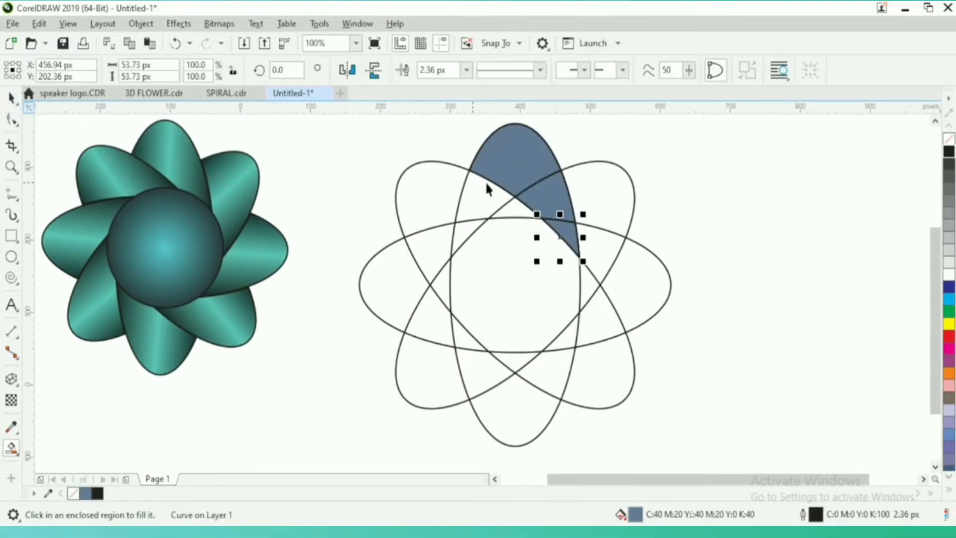
{"action": "left_click", "coordinate": [558, 197], "text": "shift"}
{"action": "left_click", "coordinate": [511, 154], "text": "shift"}
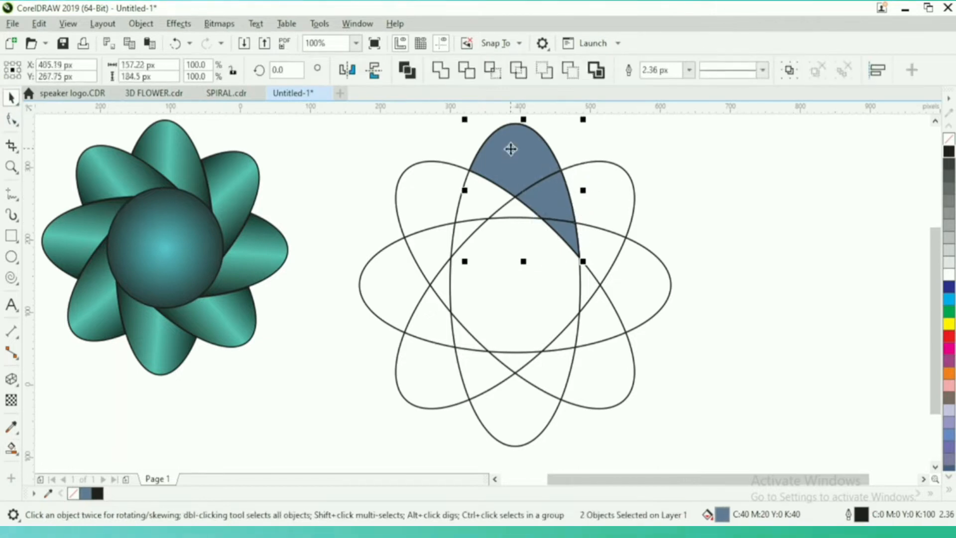
{"action": "left_click", "coordinate": [451, 75]}
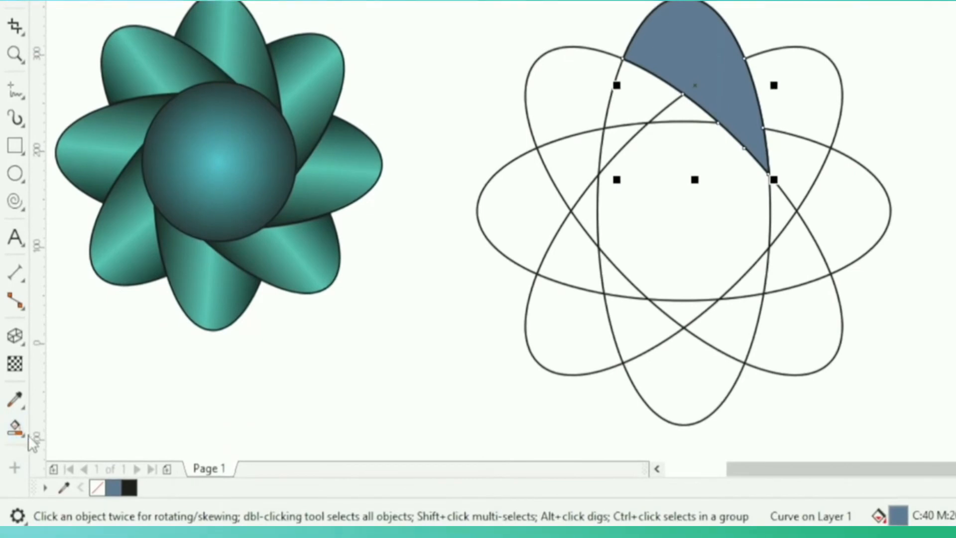
Apply a linear fountain fill across the welded petal with Interactive Fill and level its direction horizontally
{"action": "left_click", "coordinate": [25, 434]}
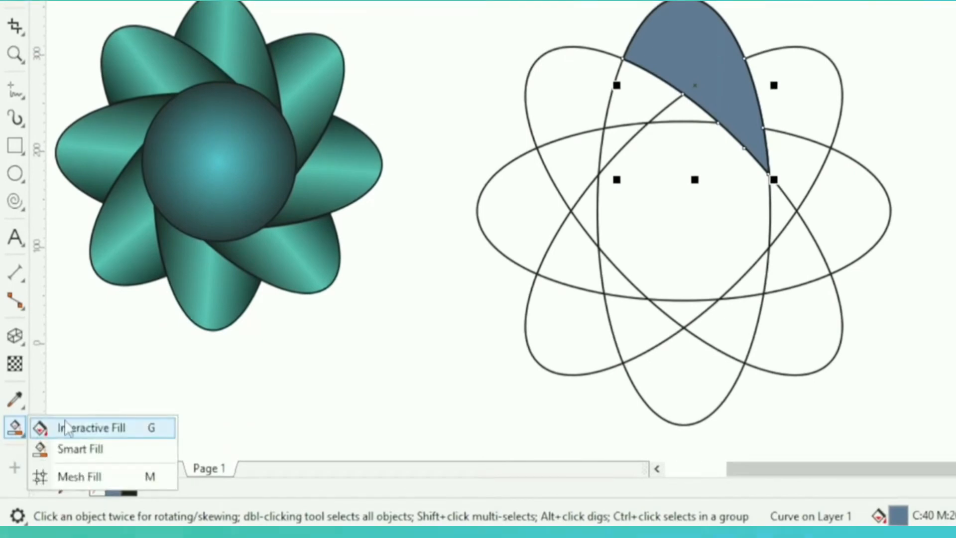
{"action": "left_click", "coordinate": [112, 435]}
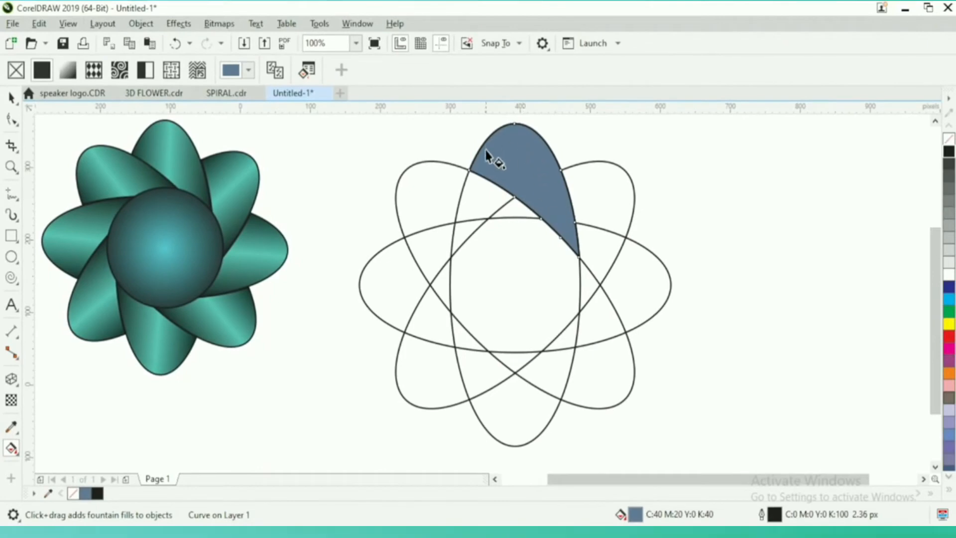
{"action": "left_click_drag", "start_coordinate": [488, 163], "coordinate": [561, 186]}
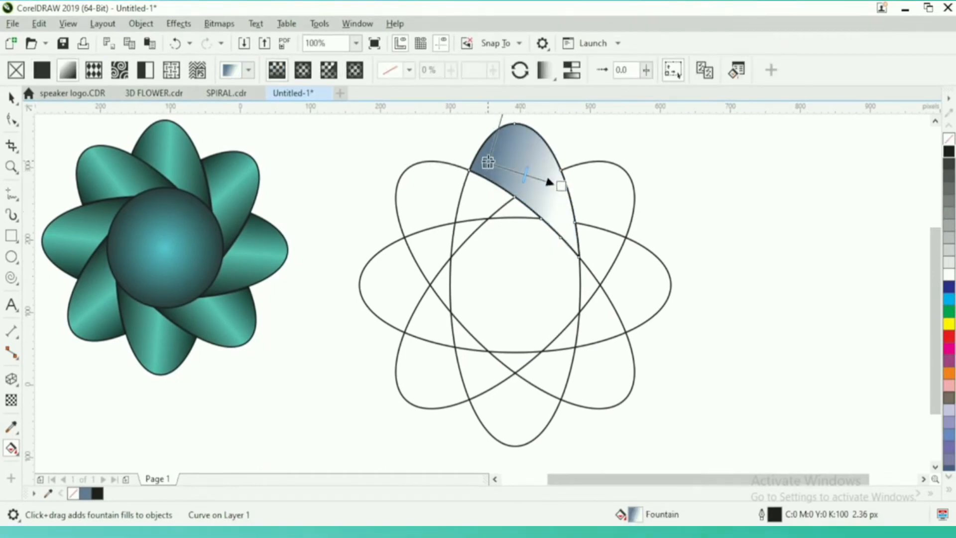
{"action": "left_click_drag", "start_coordinate": [487, 163], "coordinate": [488, 173]}
{"action": "left_click_drag", "start_coordinate": [561, 186], "coordinate": [561, 174]}
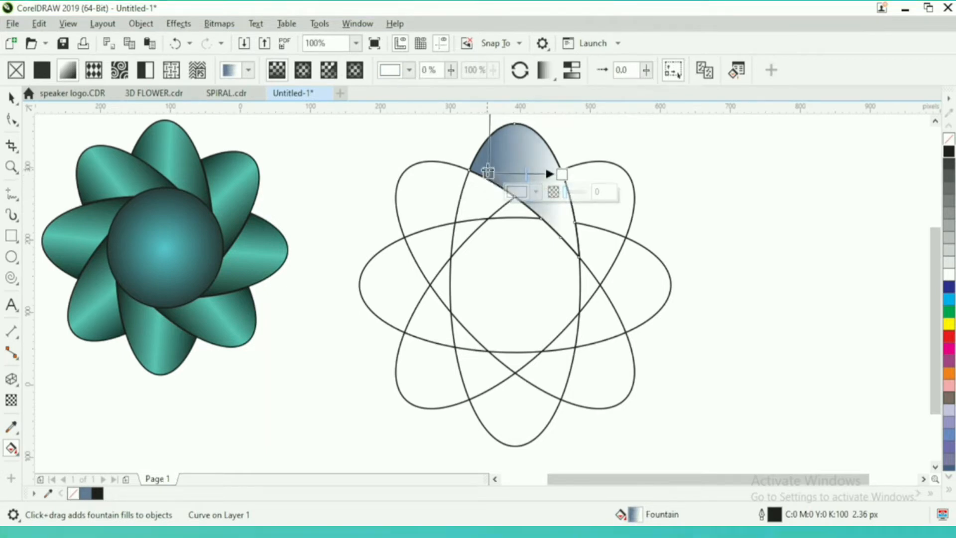
Set both the start and end colours of the petal's fountain fill to near-black
{"action": "left_click", "coordinate": [489, 173]}
{"action": "left_click", "coordinate": [443, 191]}
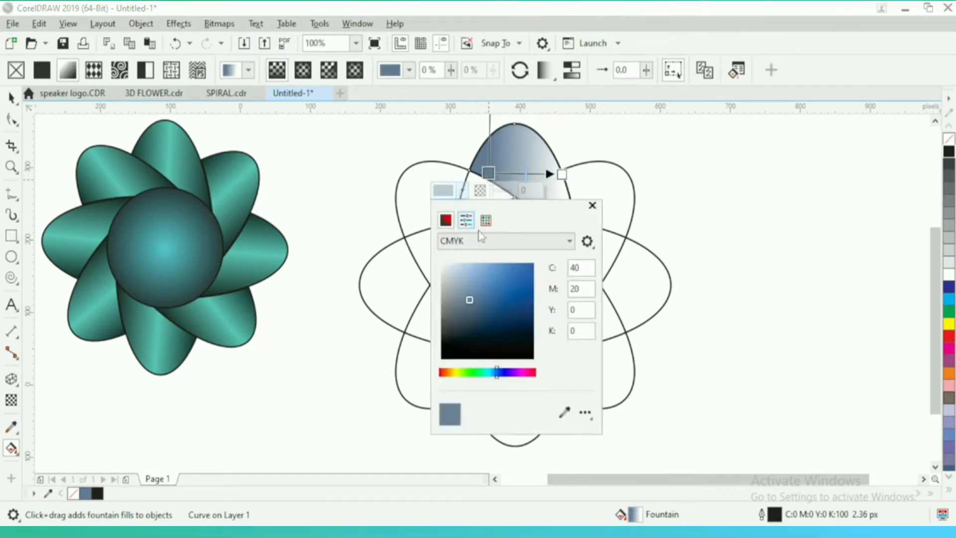
{"action": "left_click", "coordinate": [529, 355]}
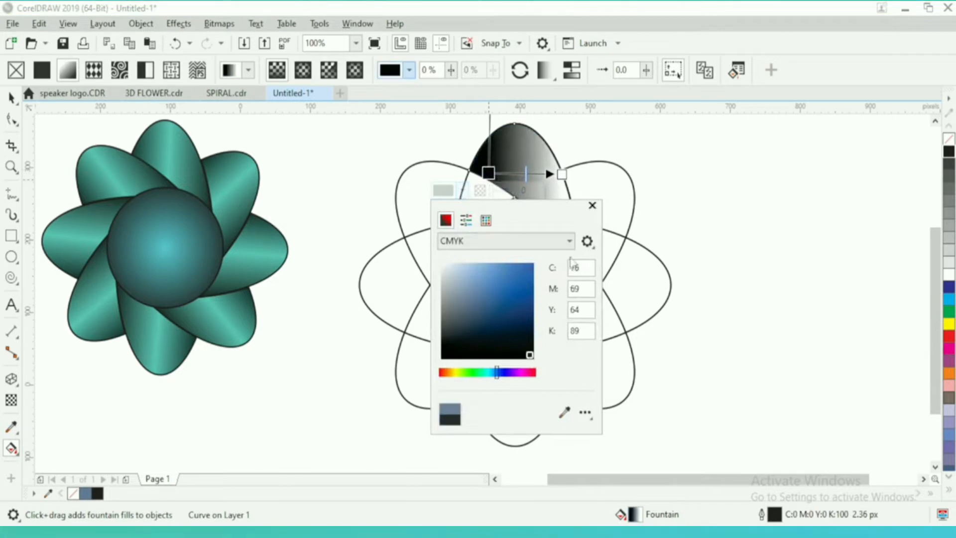
{"action": "left_click", "coordinate": [592, 206]}
{"action": "left_click", "coordinate": [562, 174]}
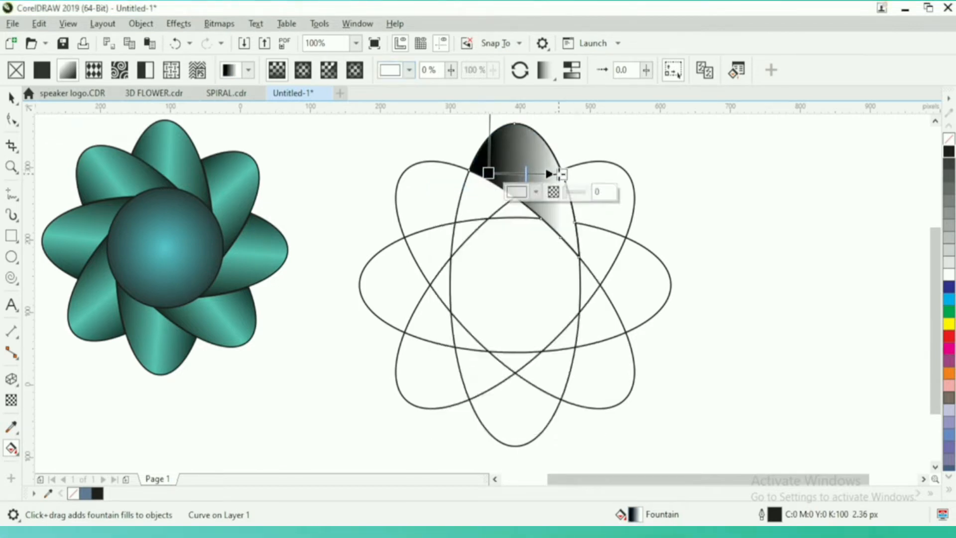
{"action": "left_click", "coordinate": [522, 193]}
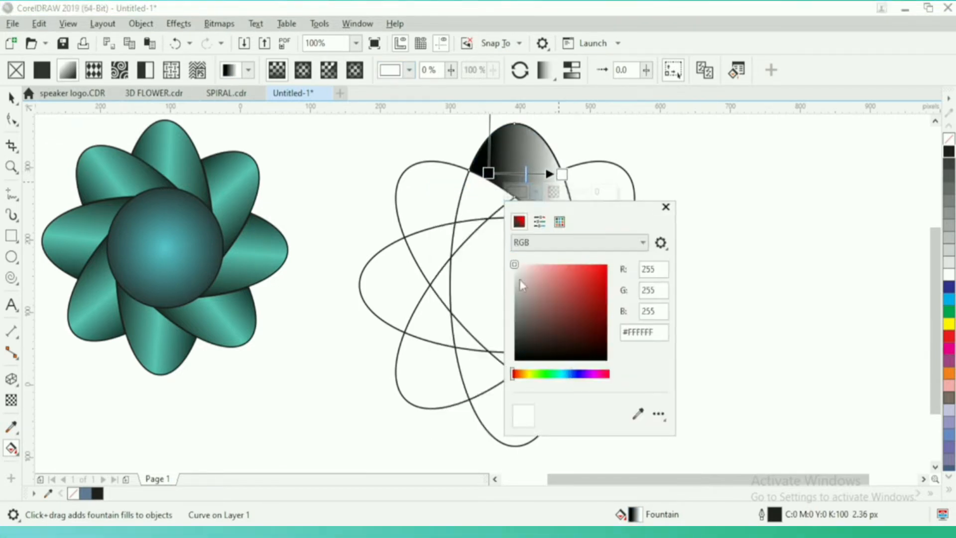
{"action": "left_click", "coordinate": [544, 355]}
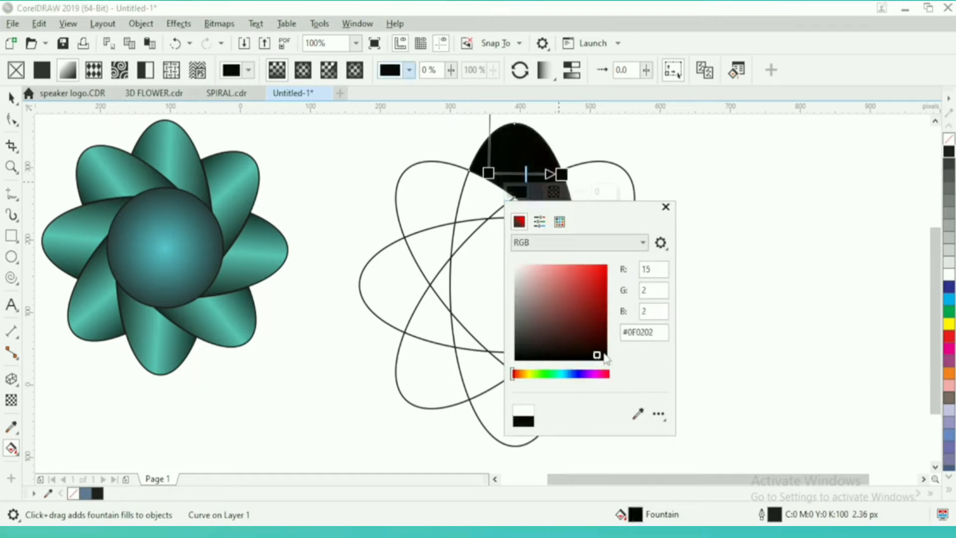
{"action": "left_click", "coordinate": [666, 206]}
Add a colour node at 43% along the petal's fountain fill and colour it bright red
{"action": "double_click", "coordinate": [519, 174]}
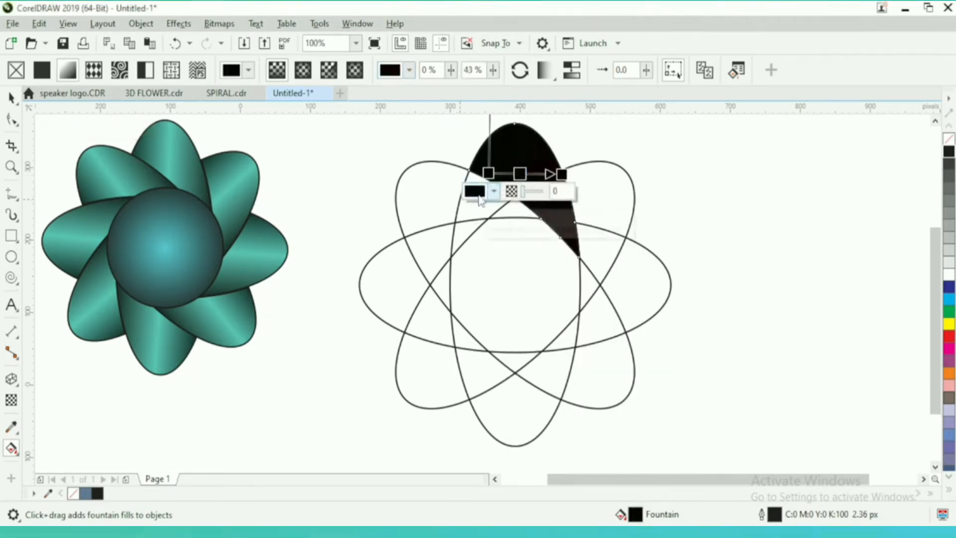
{"action": "left_click", "coordinate": [480, 195]}
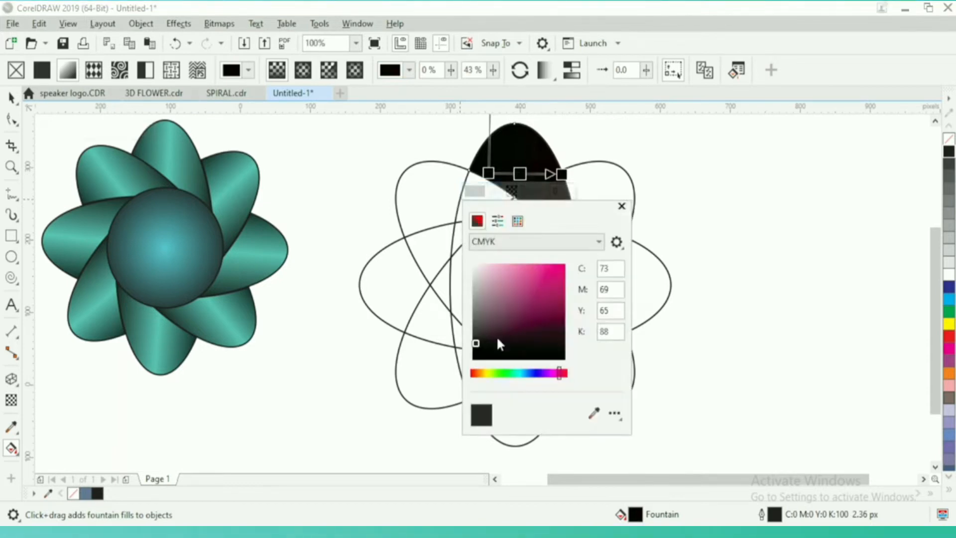
{"action": "left_click", "coordinate": [473, 374]}
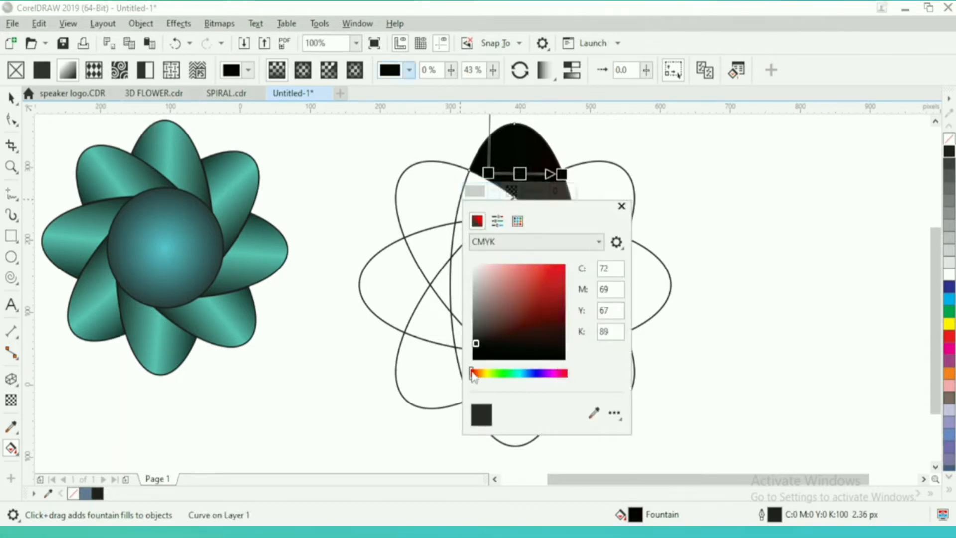
{"action": "left_click", "coordinate": [560, 268]}
{"action": "left_click", "coordinate": [621, 206]}
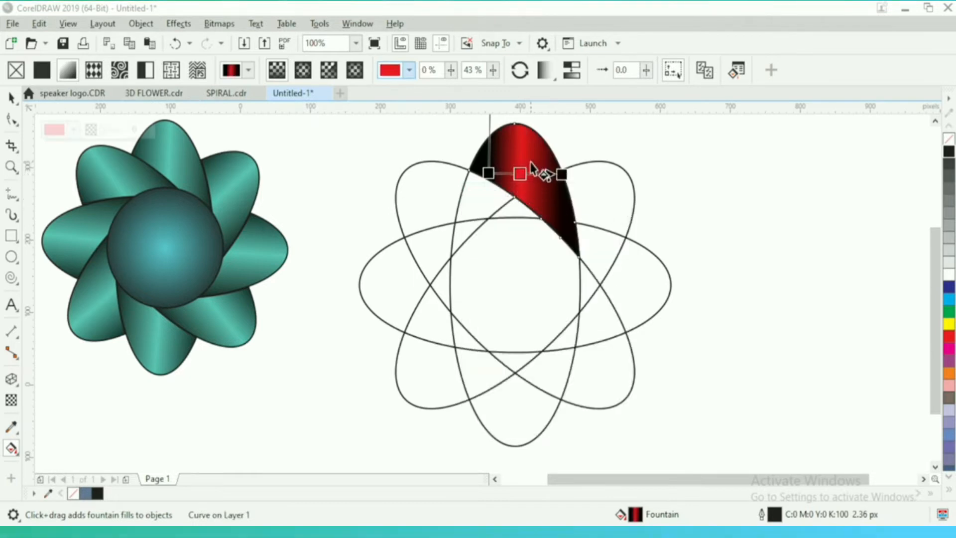
Move the two black end nodes of the fountain fill outward to the petal's edges to widen the gradient
{"action": "left_click", "coordinate": [562, 175]}
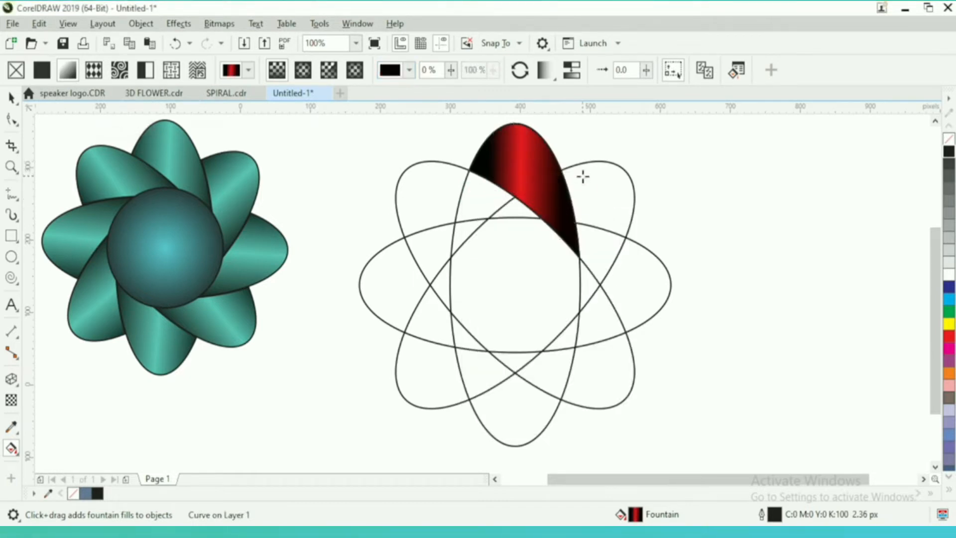
{"action": "left_click_drag", "start_coordinate": [488, 170], "coordinate": [465, 170]}
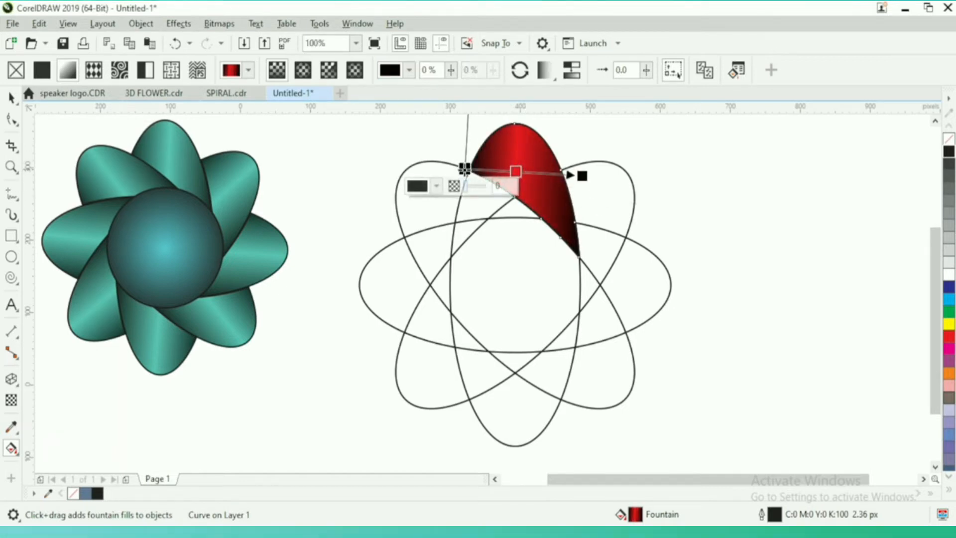
Extend both black end nodes of the petal's fountain fill slightly farther beyond its edges
{"action": "left_click_drag", "start_coordinate": [466, 170], "coordinate": [461, 168]}
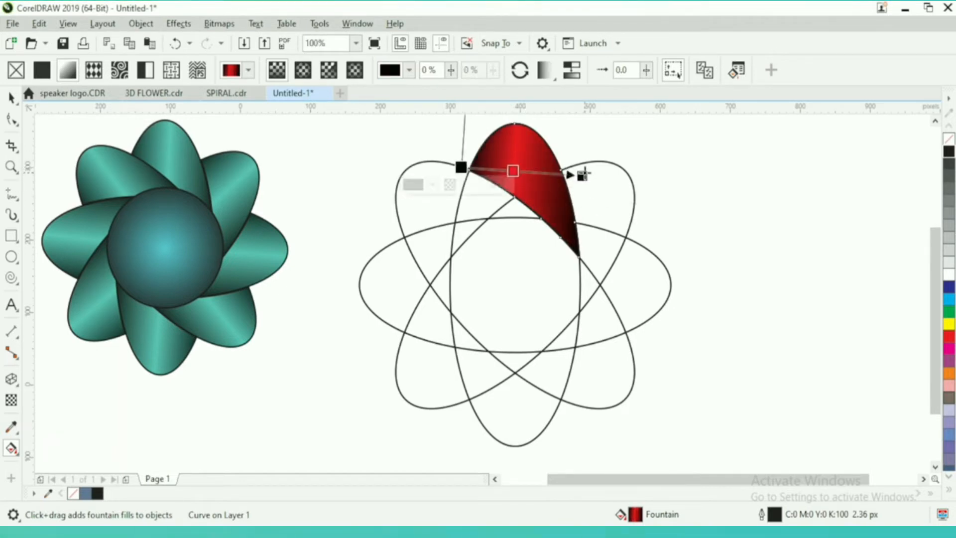
{"action": "left_click_drag", "start_coordinate": [583, 174], "coordinate": [589, 172]}
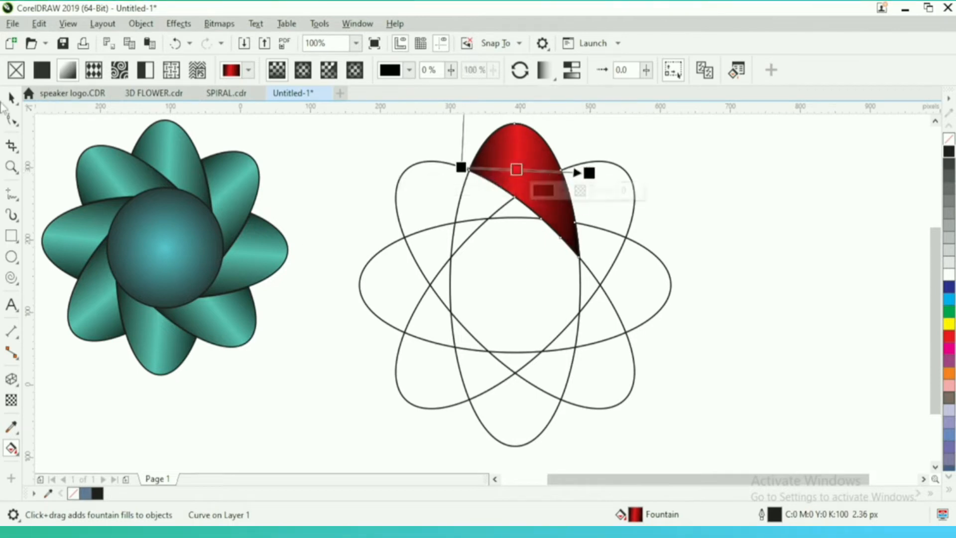
{"action": "left_click", "coordinate": [13, 98]}
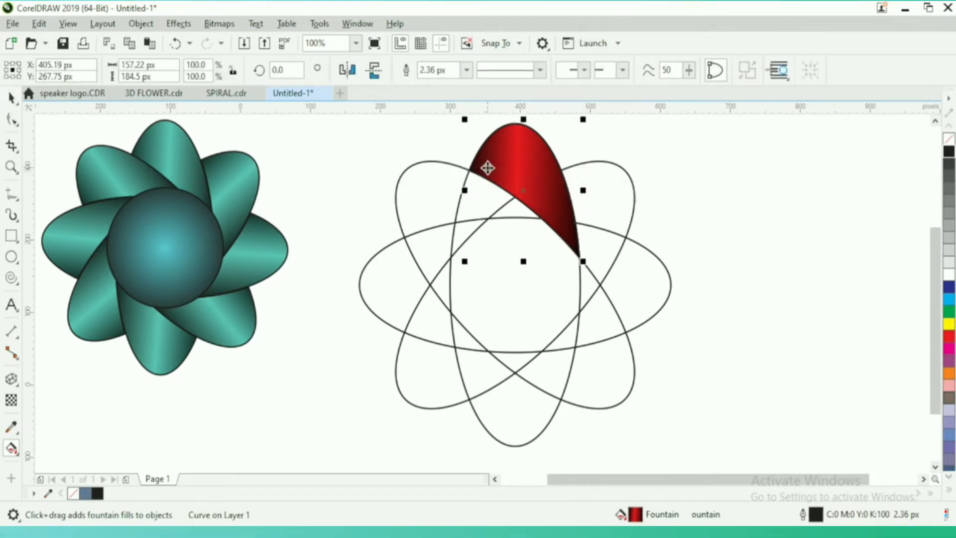
Move the petal's rotation centre to the ellipses' common centre and rotate a pasted copy onto the upper-right lobe, at about 315°
{"action": "left_click", "coordinate": [526, 192]}
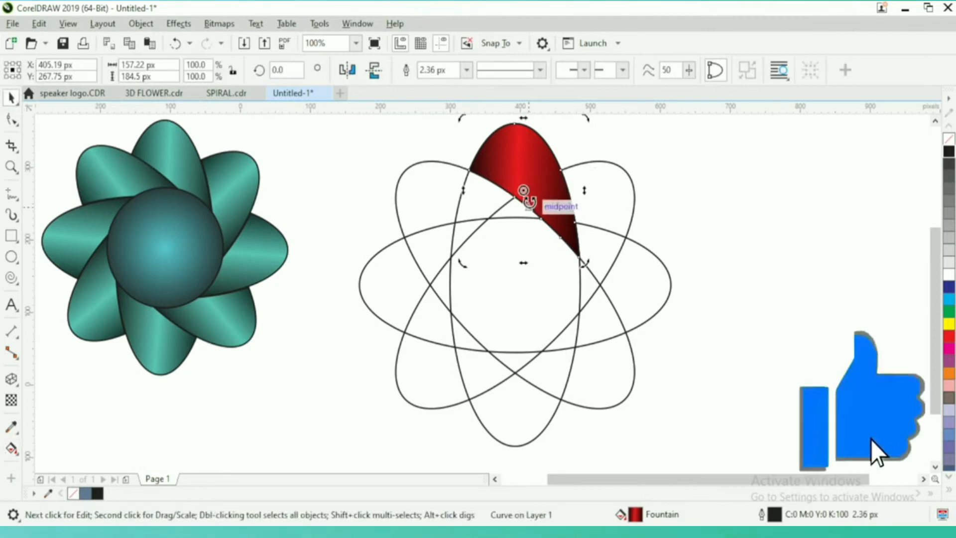
{"action": "left_click_drag", "start_coordinate": [526, 191], "coordinate": [515, 282]}
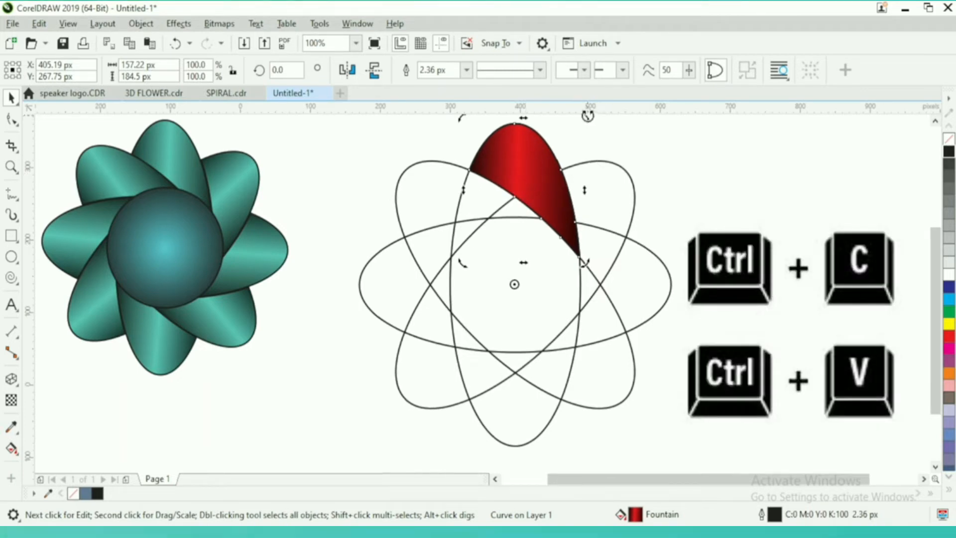
{"action": "left_click_drag", "start_coordinate": [588, 115], "coordinate": [677, 224]}
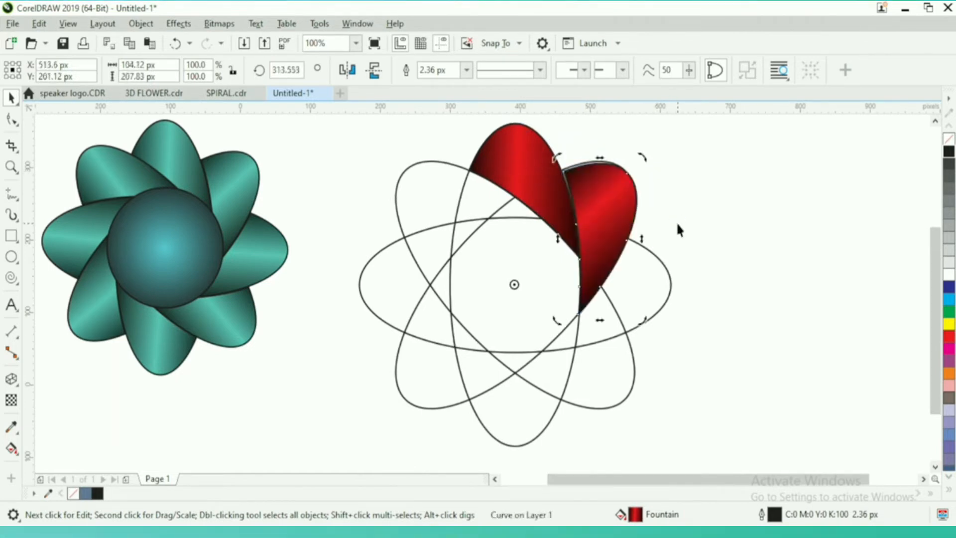
{"action": "left_click_drag", "start_coordinate": [643, 157], "coordinate": [643, 152]}
{"action": "left_click", "coordinate": [683, 183]}
Rotate further petal copies about the shared centre onto the right lobe and the lower-right lobe
{"action": "left_click", "coordinate": [600, 185]}
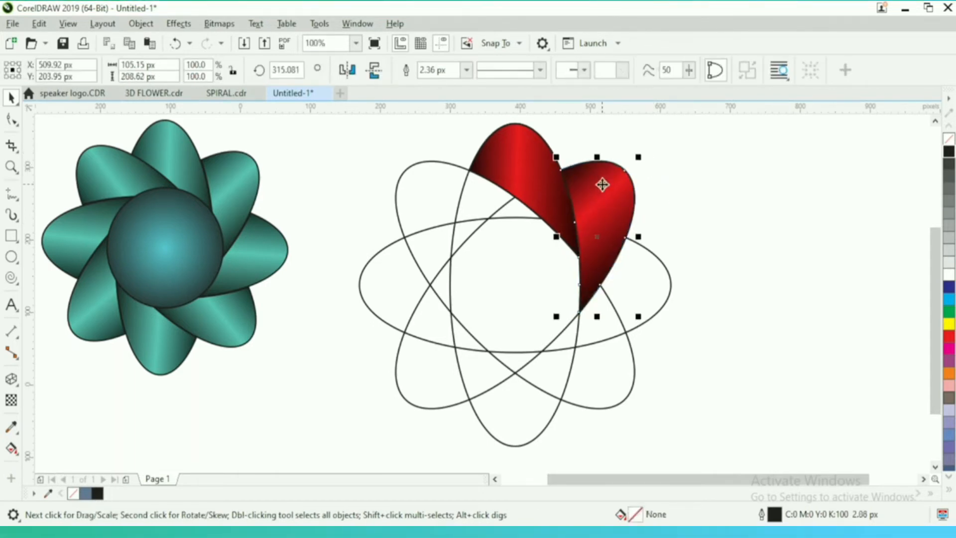
{"action": "left_click", "coordinate": [628, 187]}
{"action": "left_click_drag", "start_coordinate": [647, 156], "coordinate": [689, 285]}
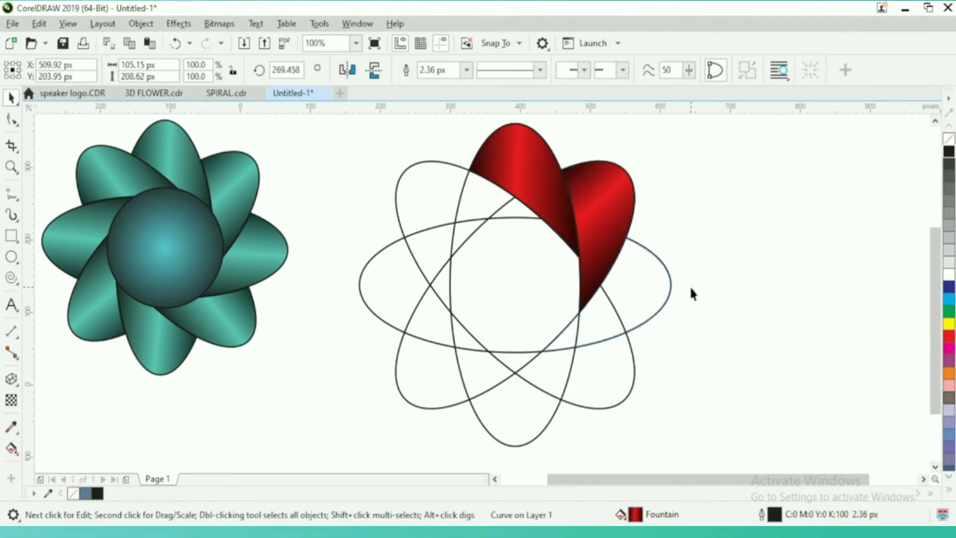
{"action": "left_click_drag", "start_coordinate": [679, 229], "coordinate": [671, 382]}
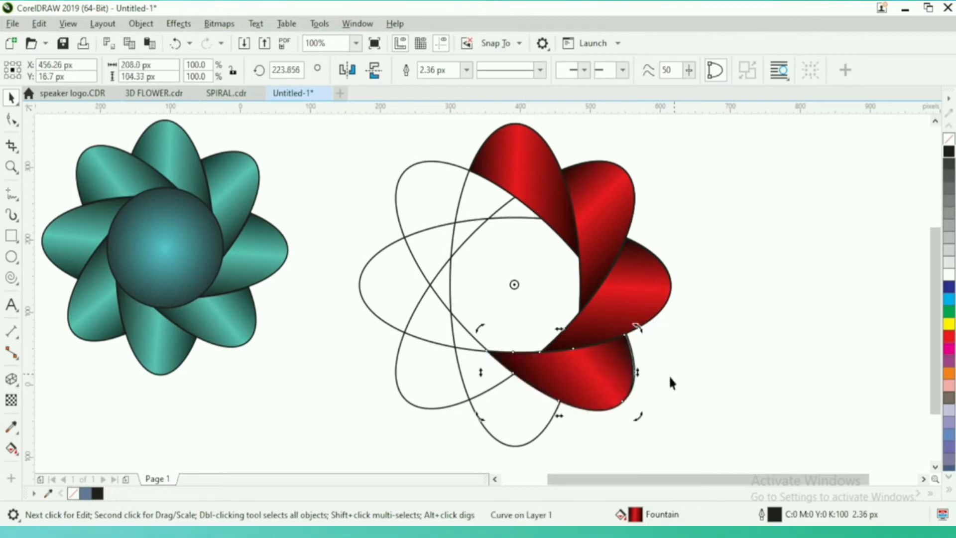
Rotate a petal copy onto the bottom lobe, undoing its extra rotation onto the lower-left lobe
{"action": "left_click_drag", "start_coordinate": [642, 328], "coordinate": [433, 442]}
{"action": "right_click", "coordinate": [433, 441]}
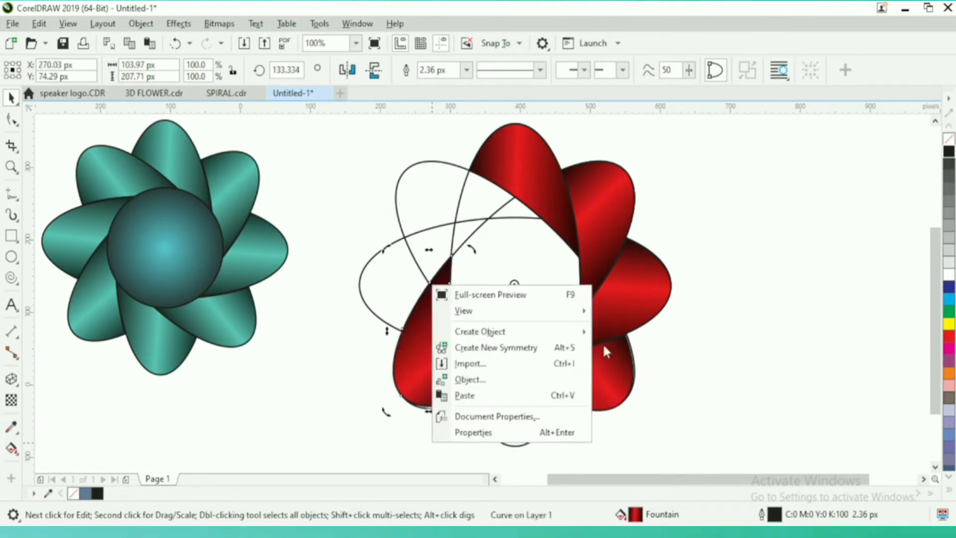
{"action": "key", "text": "Escape"}
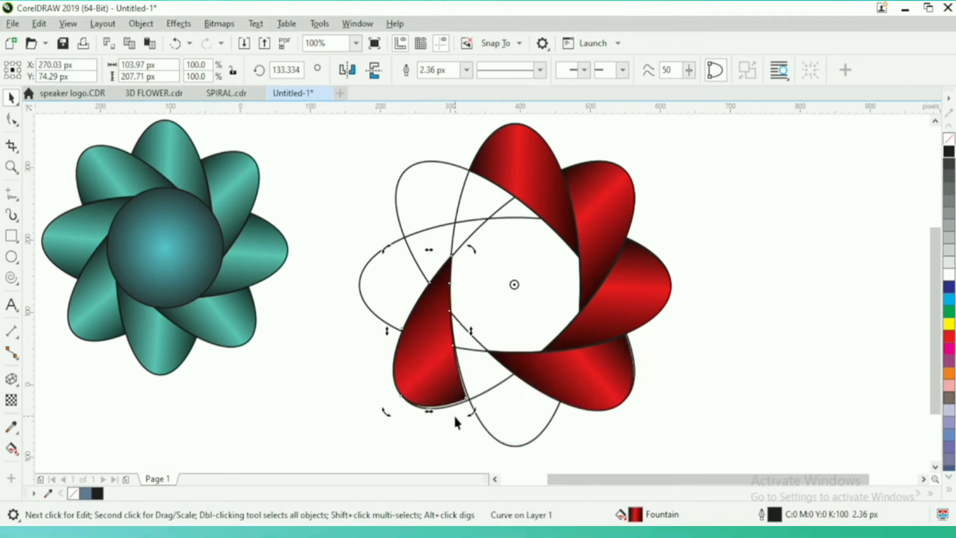
{"action": "key", "text": "ctrl+z"}
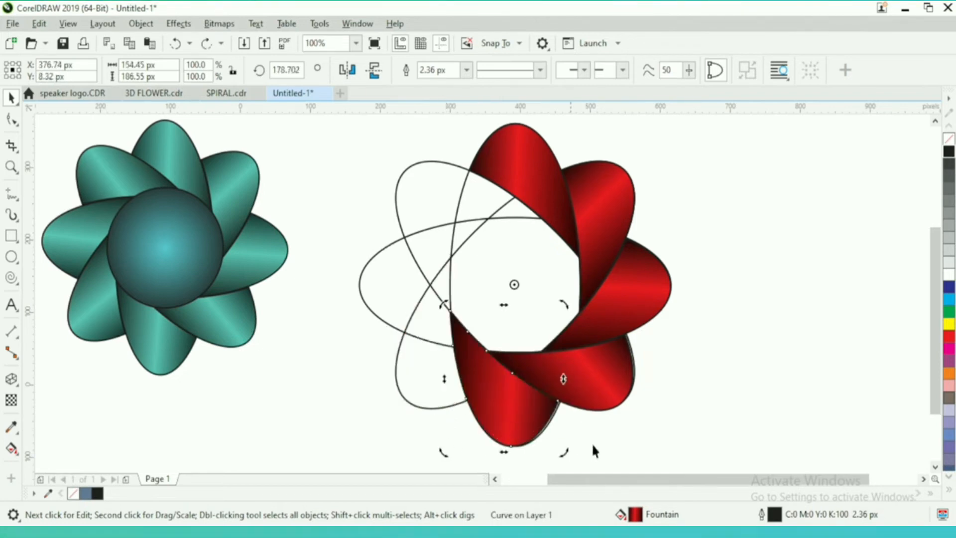
Rotate petal copies about the shared centre onto the lower-left, left and upper-left lobes to complete the ring
{"action": "left_click_drag", "start_coordinate": [568, 454], "coordinate": [429, 462]}
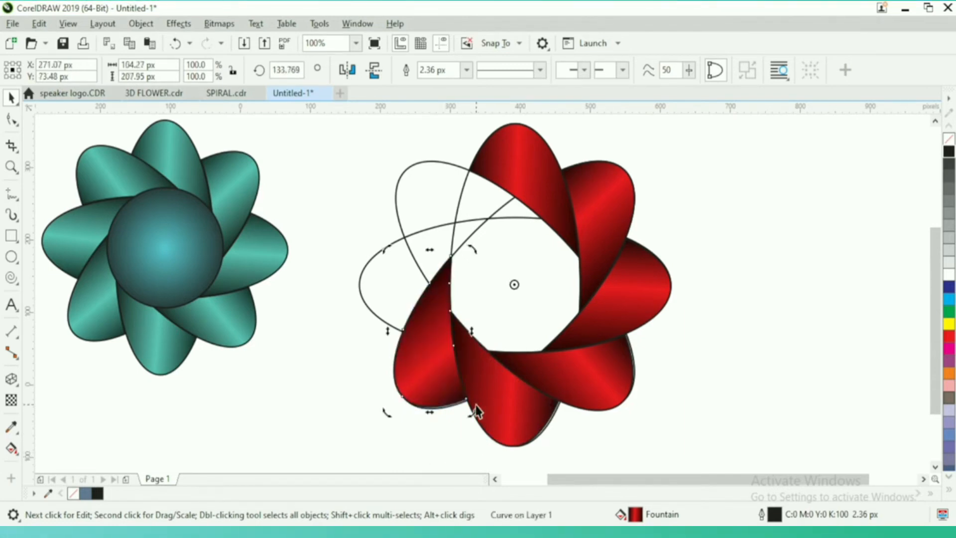
{"action": "left_click_drag", "start_coordinate": [475, 410], "coordinate": [389, 213]}
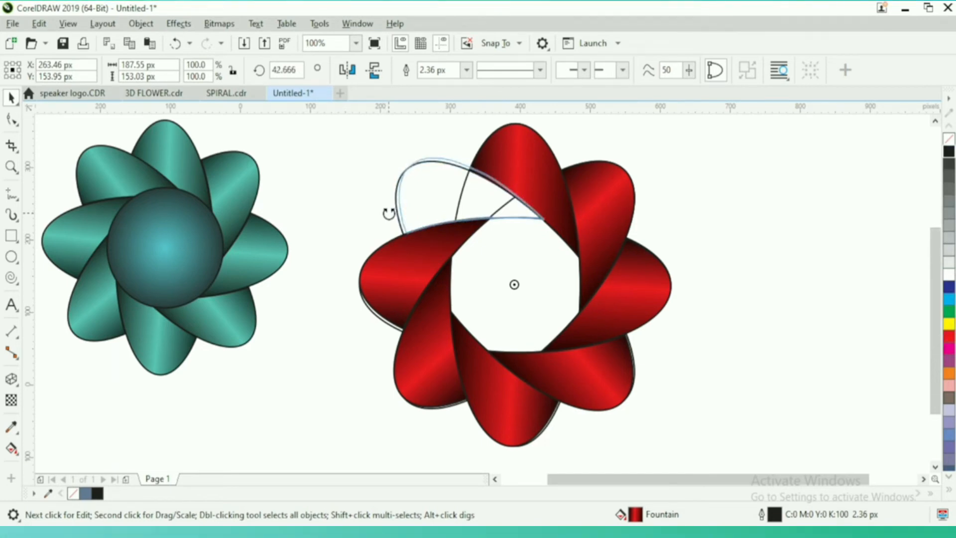
{"action": "left_click_drag", "start_coordinate": [388, 213], "coordinate": [389, 215]}
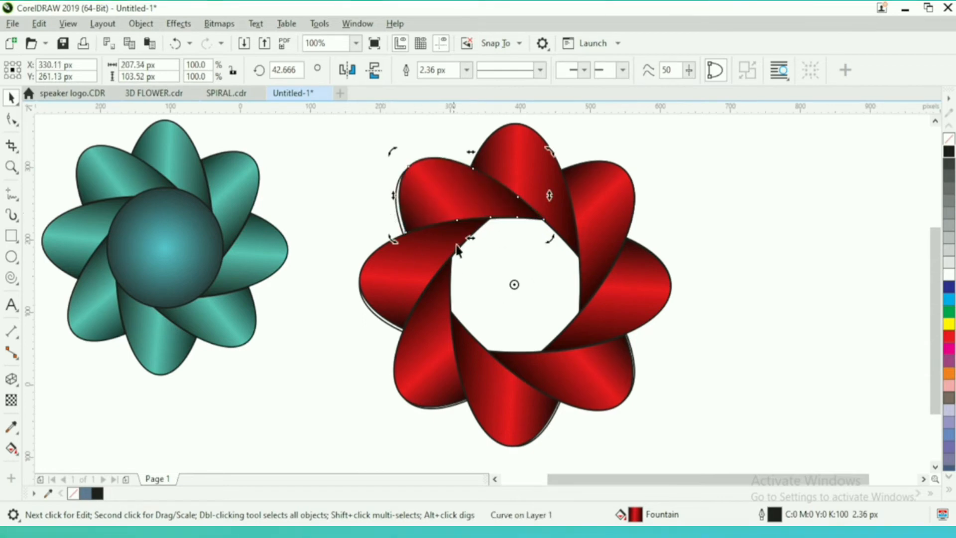
{"action": "left_click_drag", "start_coordinate": [394, 239], "coordinate": [397, 240]}
{"action": "left_click", "coordinate": [704, 339]}
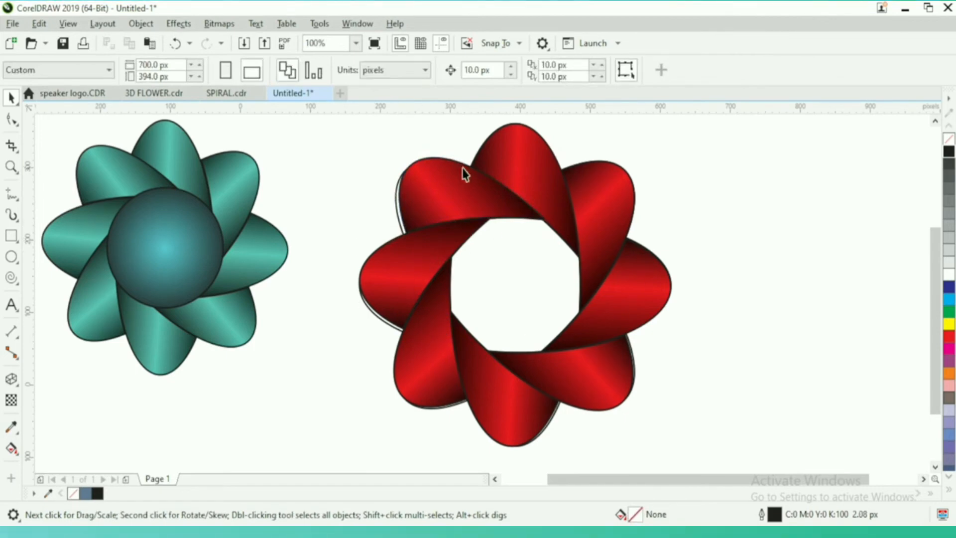
Group all eight red petals and move the group to the right, away from the guide ellipses
{"action": "left_click", "coordinate": [449, 197]}
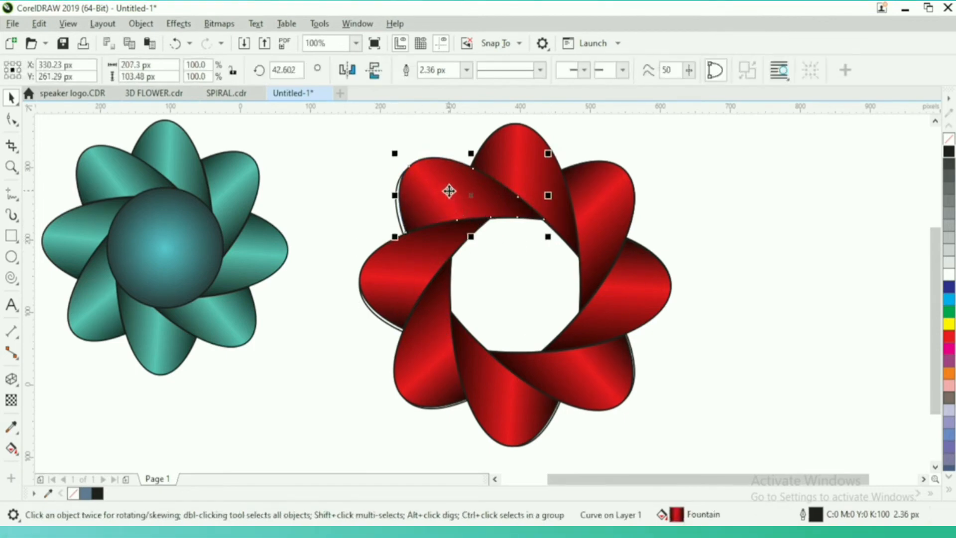
{"action": "left_click", "coordinate": [540, 154], "text": "shift"}
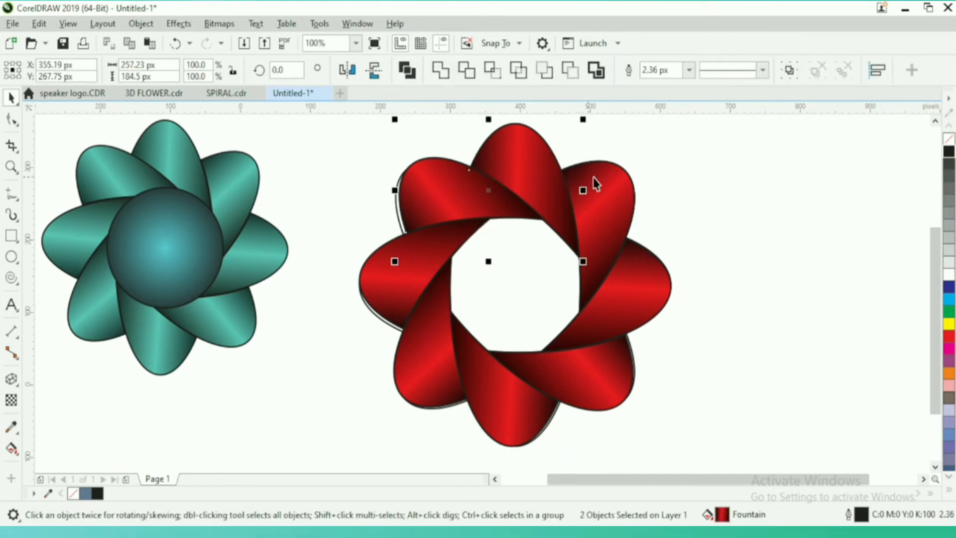
{"action": "left_click", "coordinate": [599, 220], "text": "shift"}
{"action": "left_click", "coordinate": [467, 394], "text": "shift"}
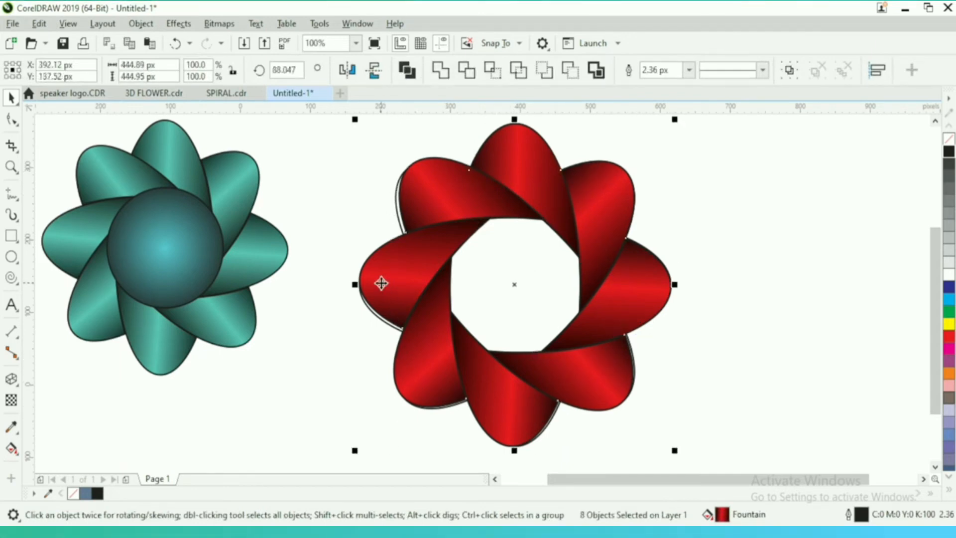
{"action": "key", "text": "ctrl+g"}
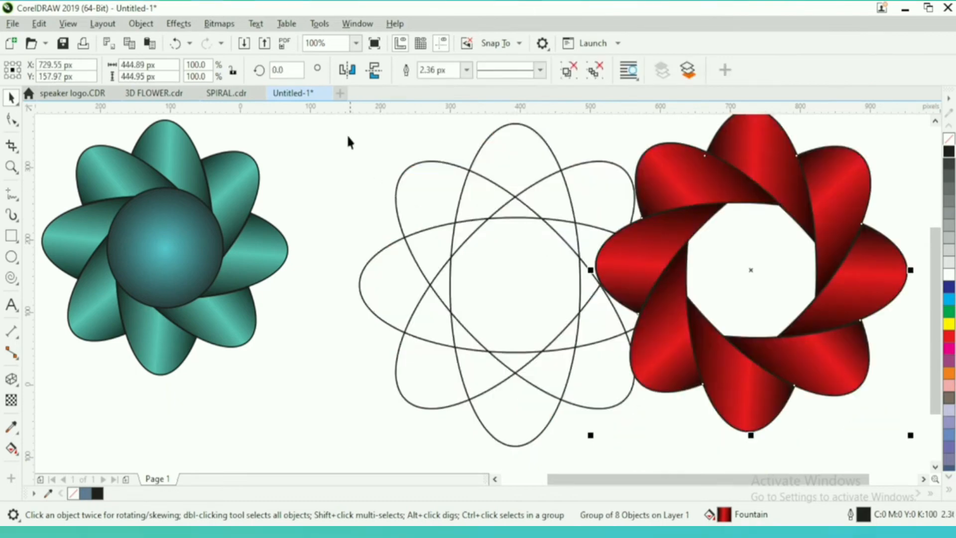
Delete the four guide ellipses and move the red petal group back into the space they occupied
{"action": "left_click_drag", "start_coordinate": [318, 119], "coordinate": [547, 218]}
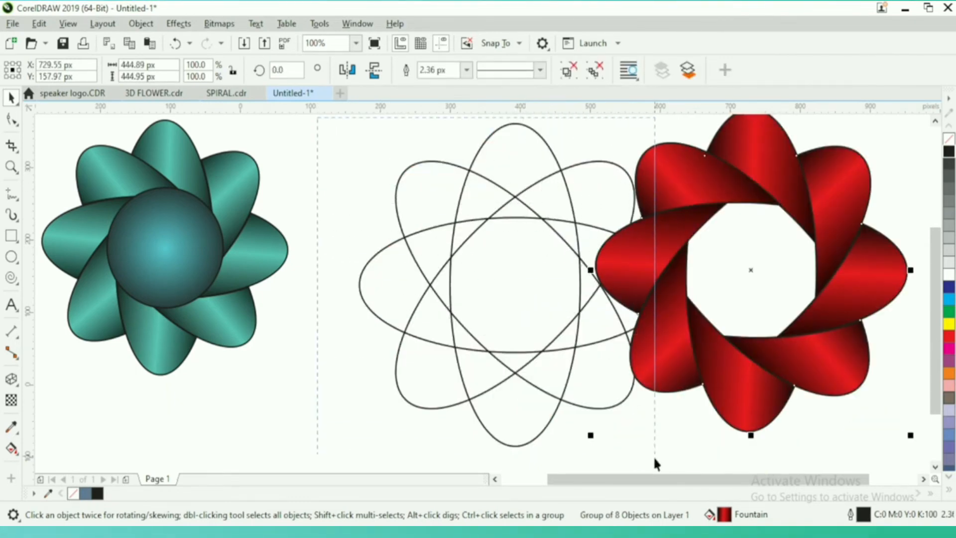
{"action": "left_click_drag", "start_coordinate": [655, 455], "coordinate": [666, 460]}
{"action": "key", "text": "Delete"}
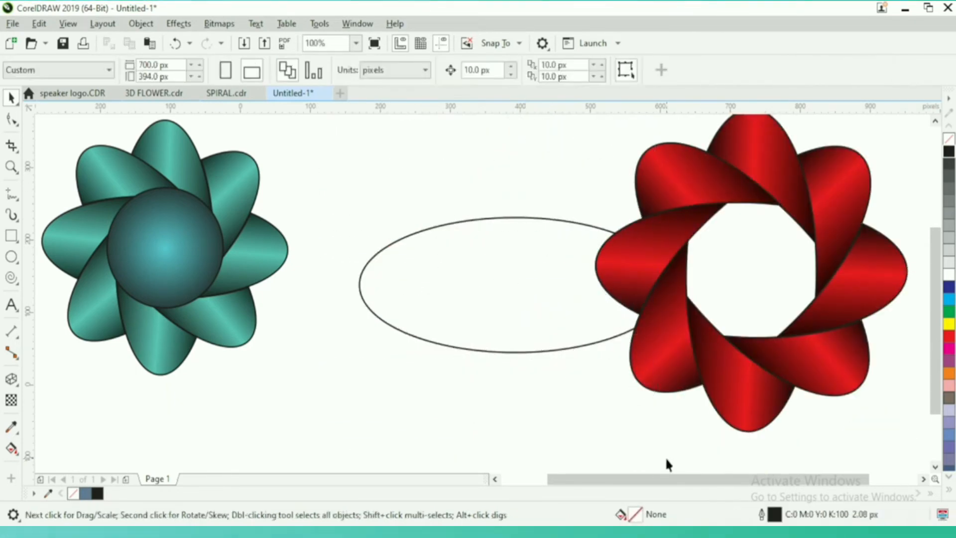
{"action": "left_click", "coordinate": [464, 333]}
{"action": "key", "text": "Delete"}
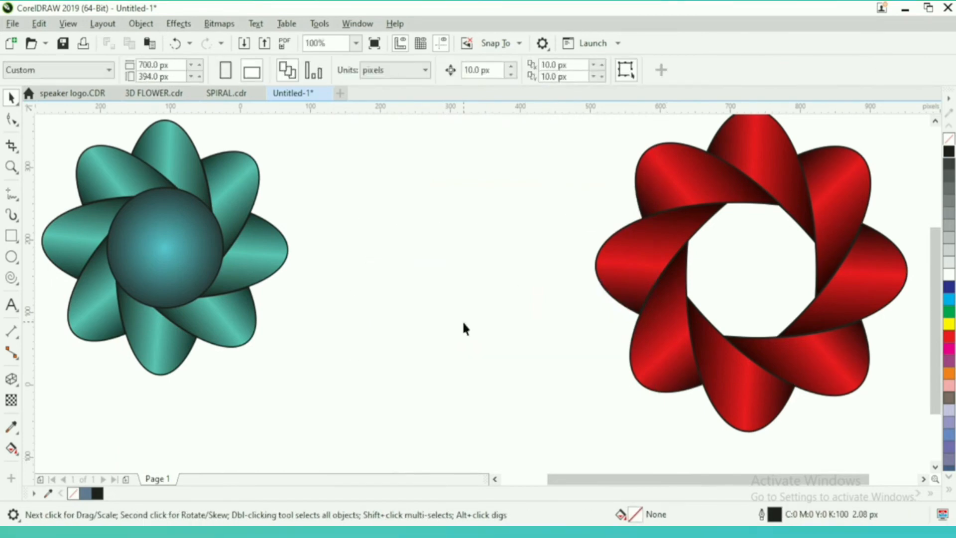
{"action": "left_click", "coordinate": [632, 264]}
{"action": "left_click_drag", "start_coordinate": [630, 258], "coordinate": [375, 287]}
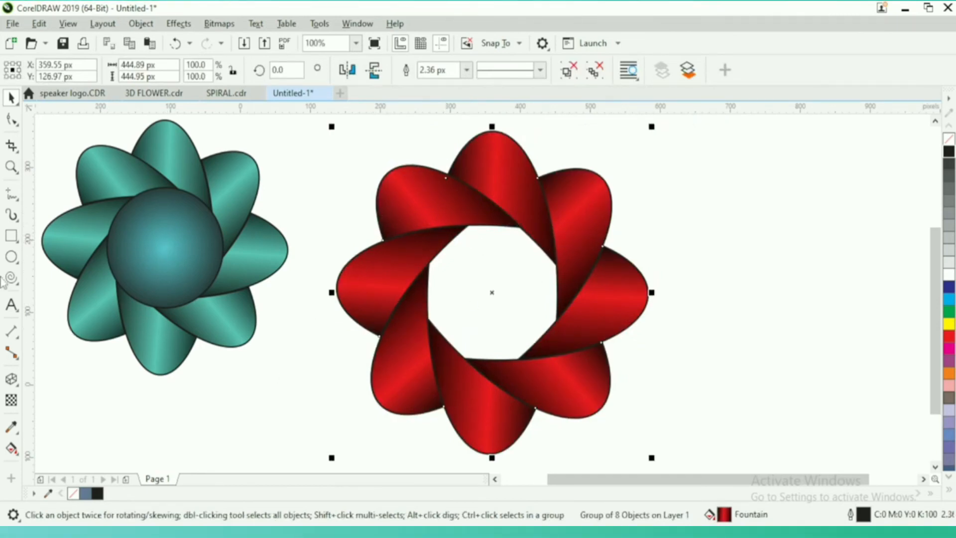
Draw a circle 204 px in diameter with the Ellipse tool and centre it over the opening between the petals
{"action": "left_click", "coordinate": [11, 258]}
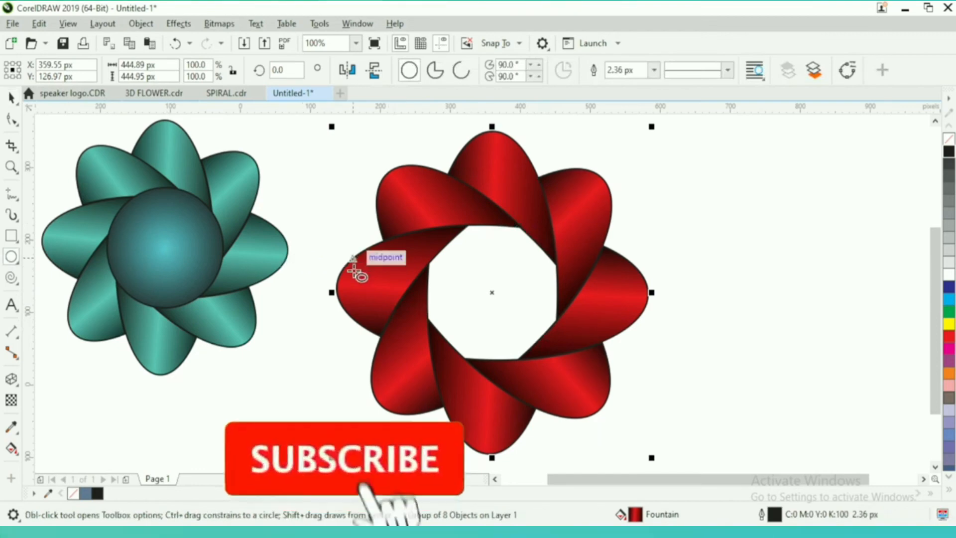
{"action": "left_click_drag", "start_coordinate": [425, 241], "coordinate": [568, 378]}
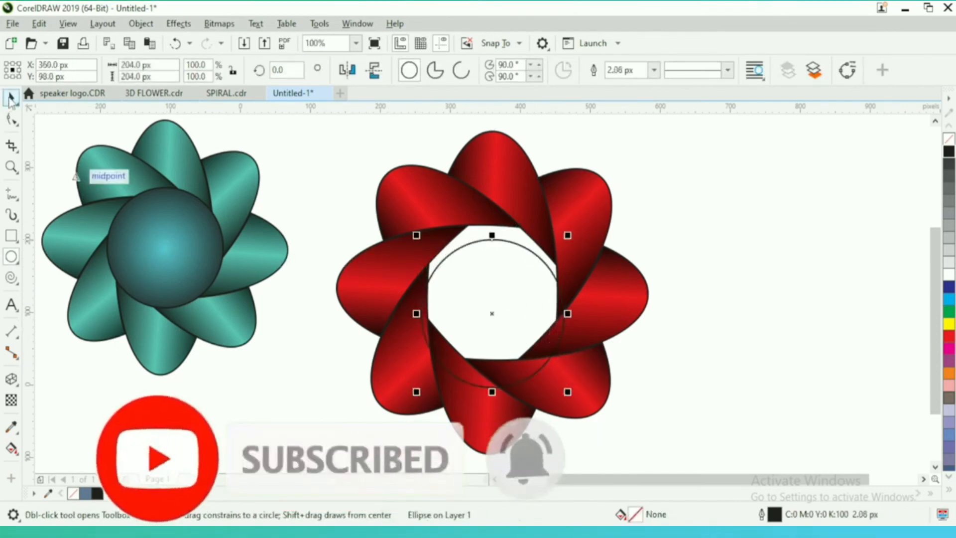
{"action": "left_click", "coordinate": [10, 99]}
{"action": "left_click_drag", "start_coordinate": [516, 283], "coordinate": [514, 258]}
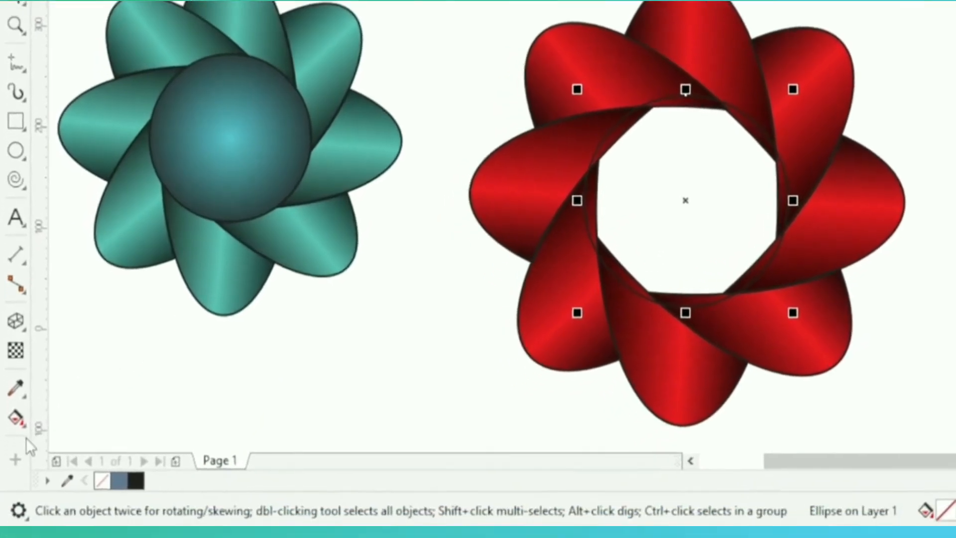
Apply an elliptical fountain fill to the circle, centring its white node and placing the black node at the circle's edge
{"action": "left_click", "coordinate": [15, 446]}
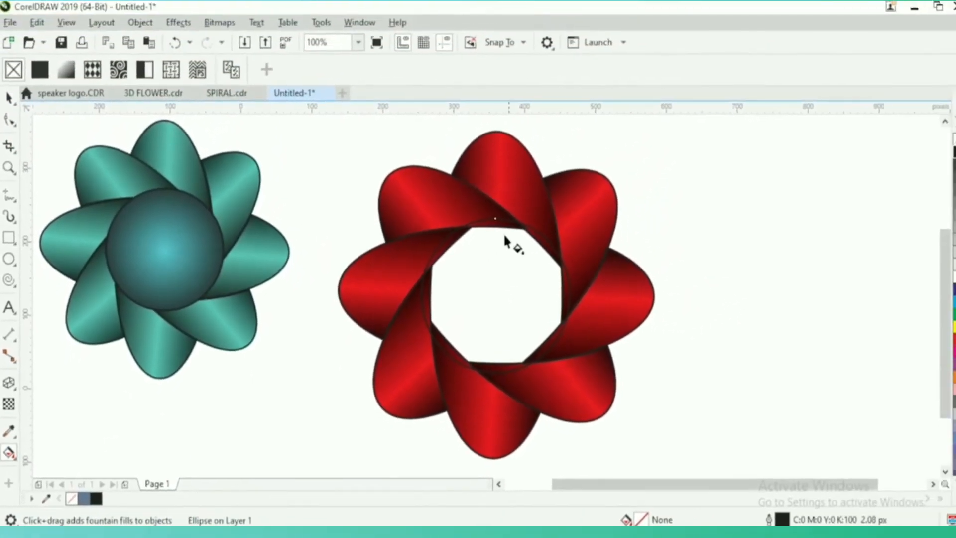
{"action": "left_click_drag", "start_coordinate": [488, 247], "coordinate": [498, 307]}
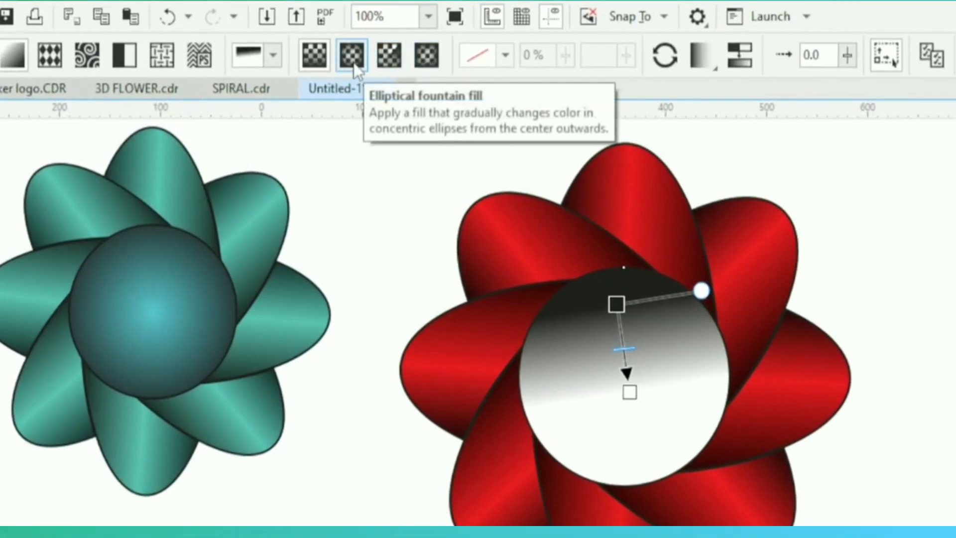
{"action": "left_click", "coordinate": [355, 65]}
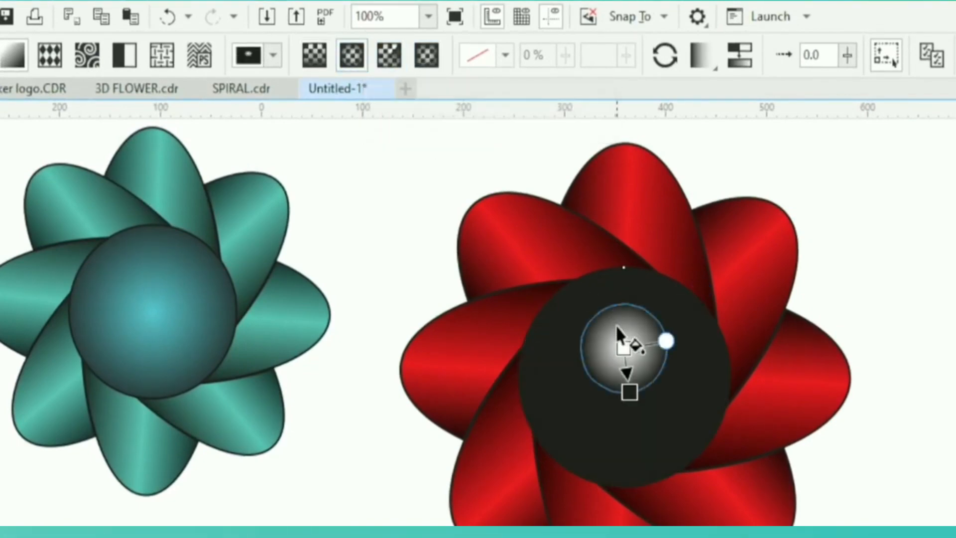
{"action": "left_click_drag", "start_coordinate": [619, 345], "coordinate": [623, 376]}
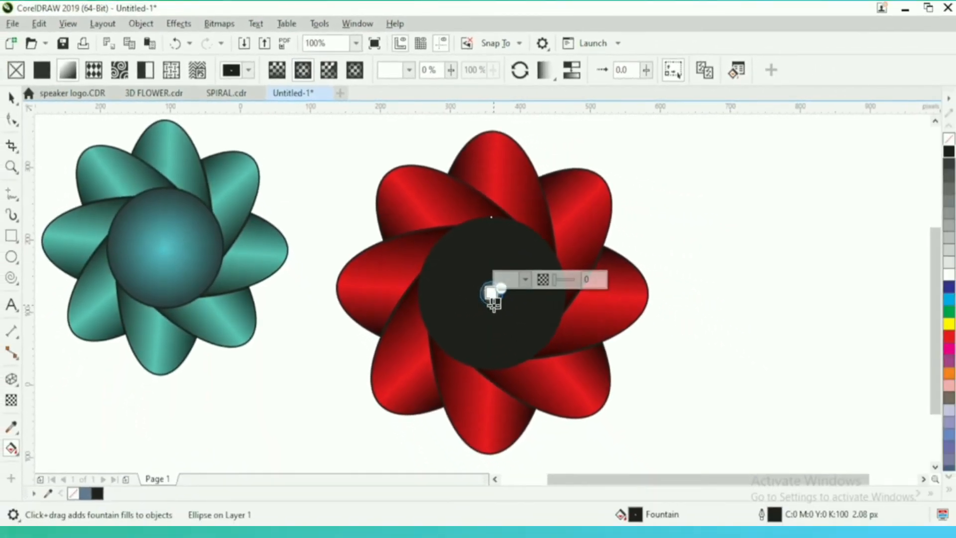
{"action": "left_click_drag", "start_coordinate": [493, 301], "coordinate": [505, 367]}
Set the circle fill's centre colour to red (C0 M100 Y100 K0) and extend its black outer node slightly past the edge
{"action": "left_click", "coordinate": [491, 293]}
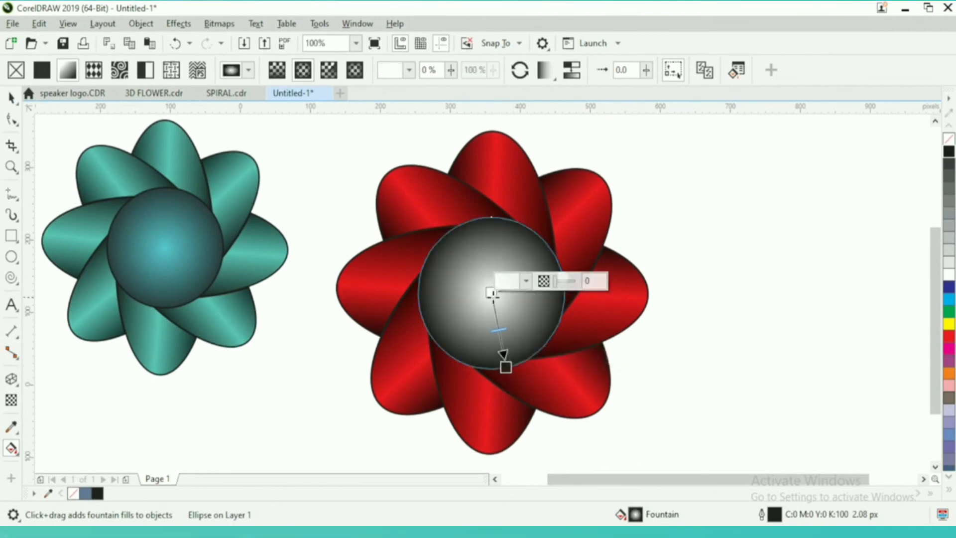
{"action": "left_click", "coordinate": [526, 280]}
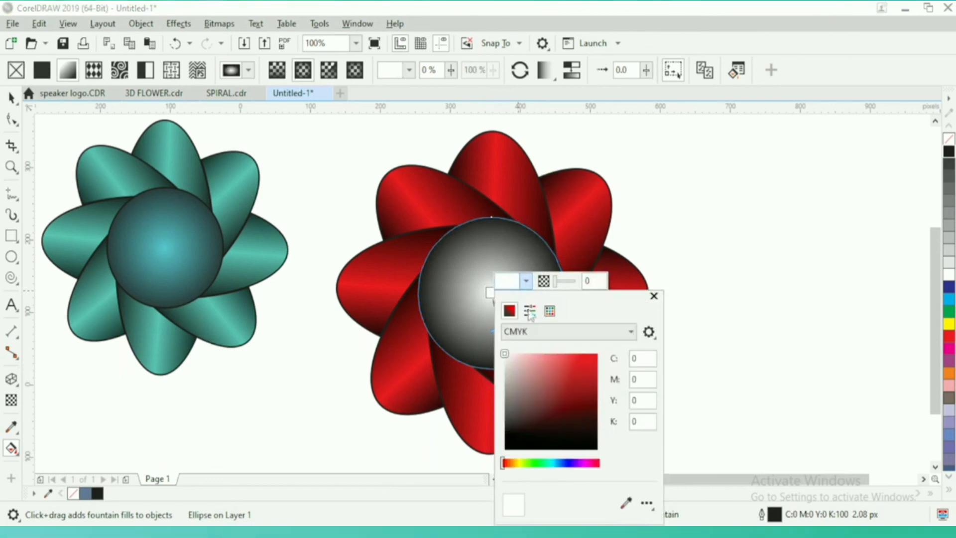
{"action": "left_click", "coordinate": [595, 355]}
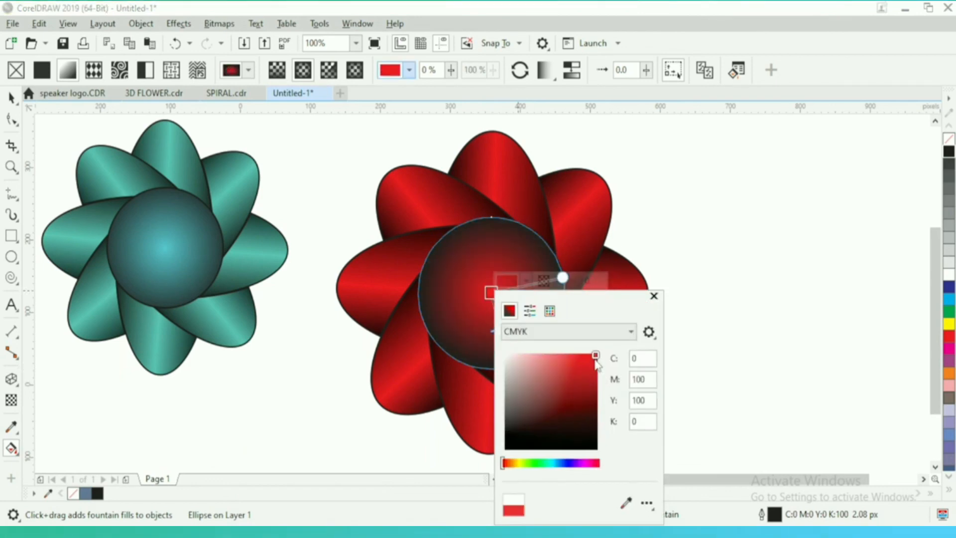
{"action": "left_click", "coordinate": [654, 296]}
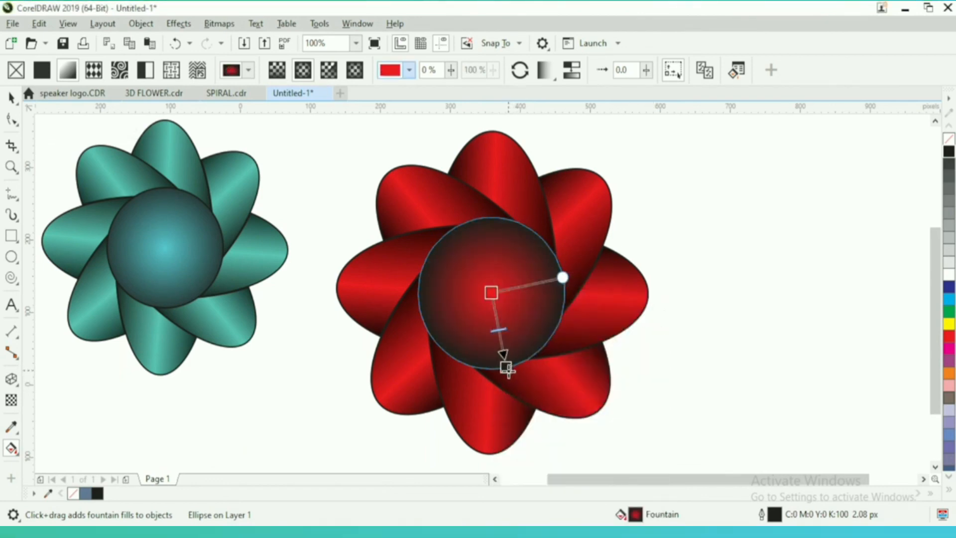
{"action": "left_click_drag", "start_coordinate": [508, 370], "coordinate": [508, 376]}
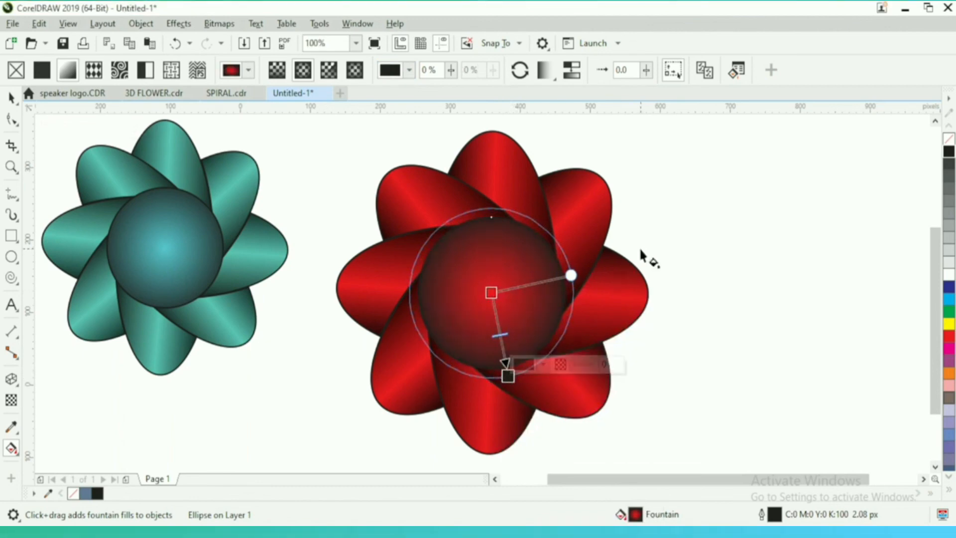